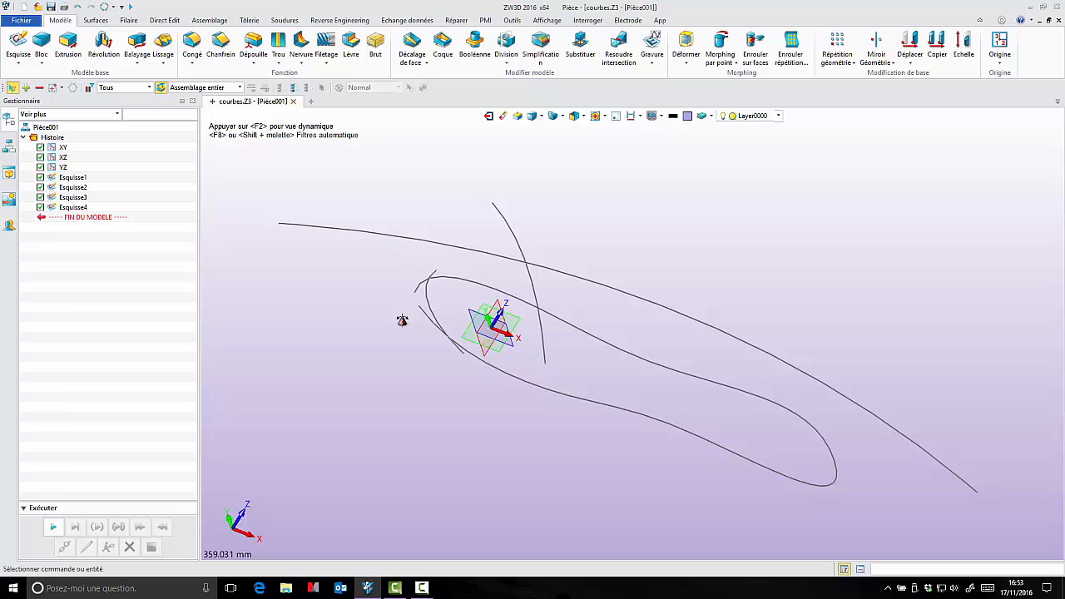
- Sweep the long upper arc sketch along the crossing transverse arc to create a curved base surface
{"action": "middle_click_drag", "start_coordinate": [735, 227], "coordinate": [697, 193]}
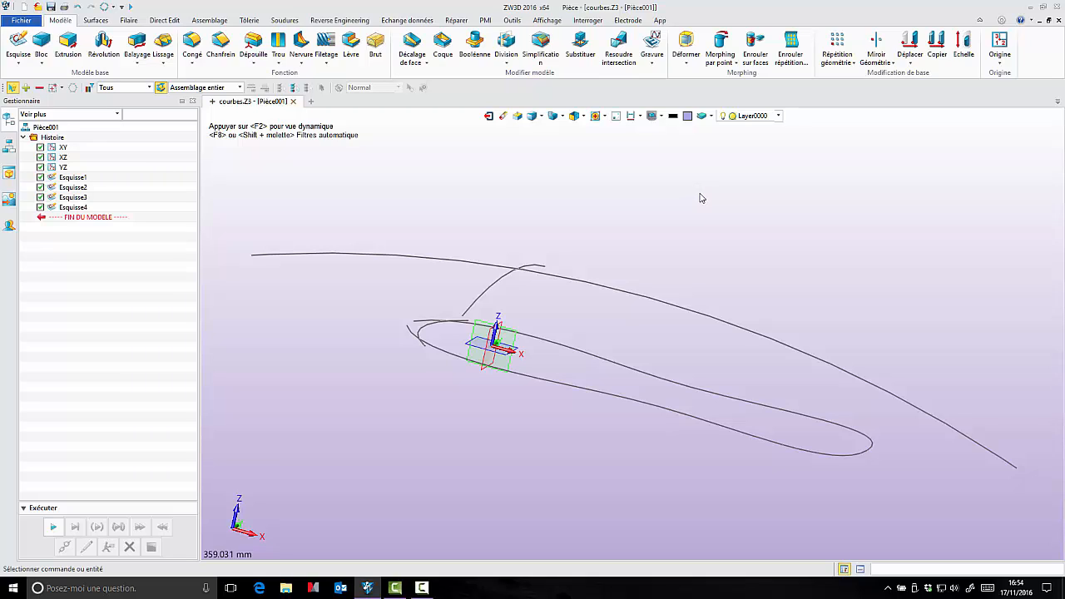
{"action": "middle_click_drag", "start_coordinate": [746, 225], "coordinate": [713, 230]}
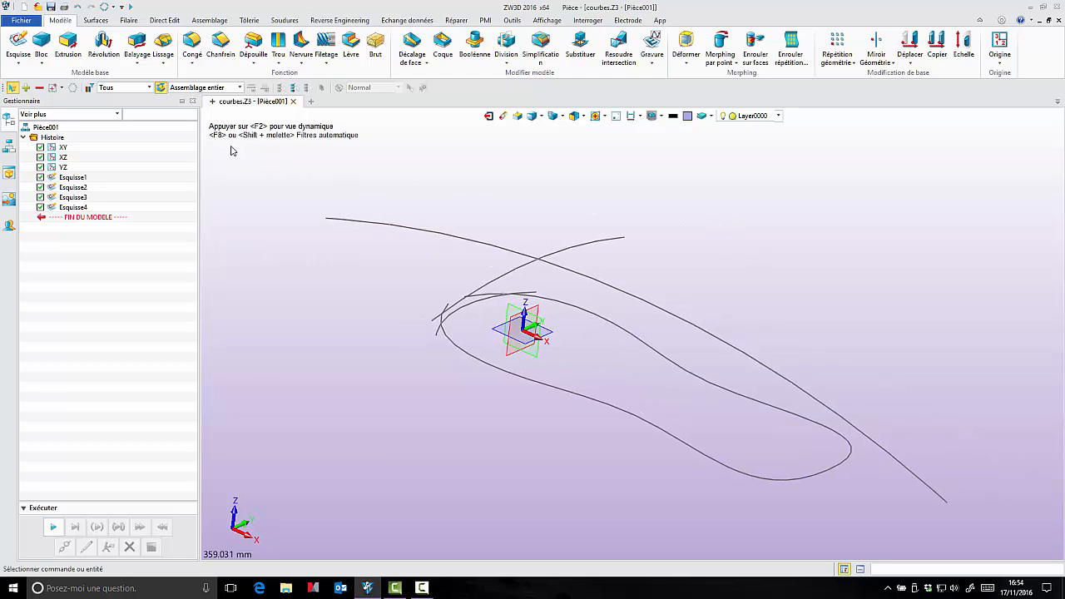
{"action": "left_click", "coordinate": [136, 42]}
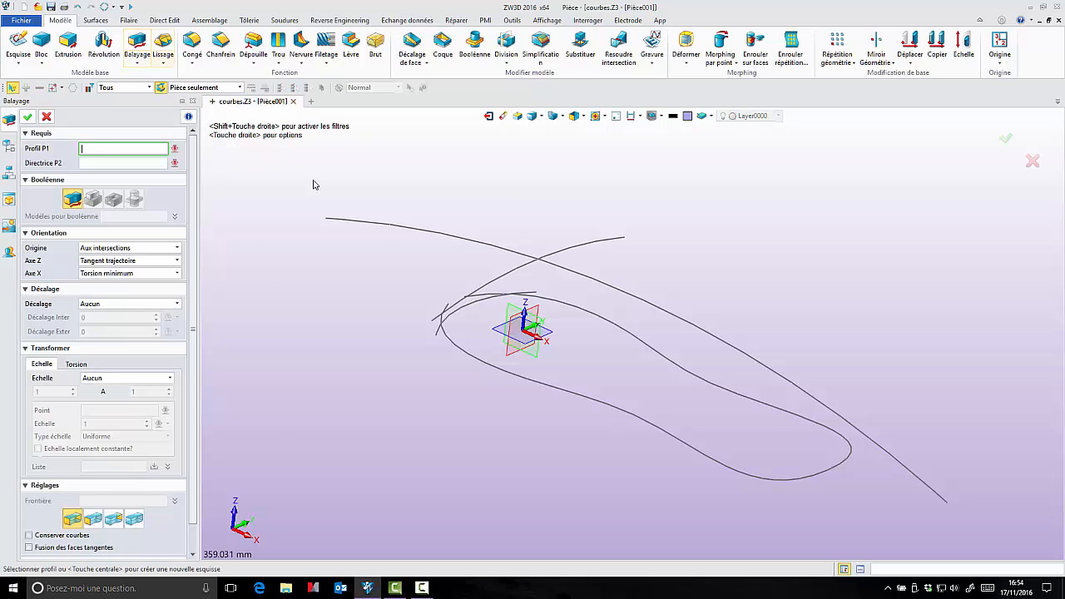
{"action": "left_click", "coordinate": [375, 224]}
{"action": "left_click", "coordinate": [503, 280]}
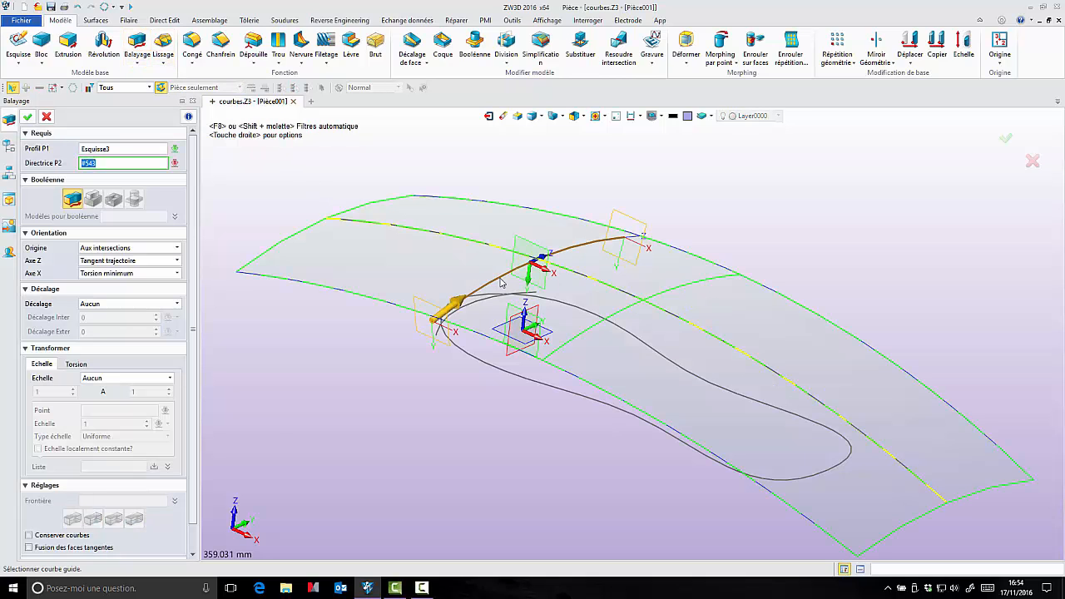
{"action": "left_click", "coordinate": [27, 117]}
- Extrude the closed sole-shaped outline 134 mm on one side as a subtraction from the swept surface, with the face direction inverted
{"action": "mouse_move", "coordinate": [303, 366]}
{"action": "middle_mouse_down"}
{"action": "mouse_move", "coordinate": [309, 349]}
{"action": "mouse_move", "coordinate": [291, 280]}
{"action": "mouse_move", "coordinate": [306, 377]}
{"action": "middle_mouse_up"}
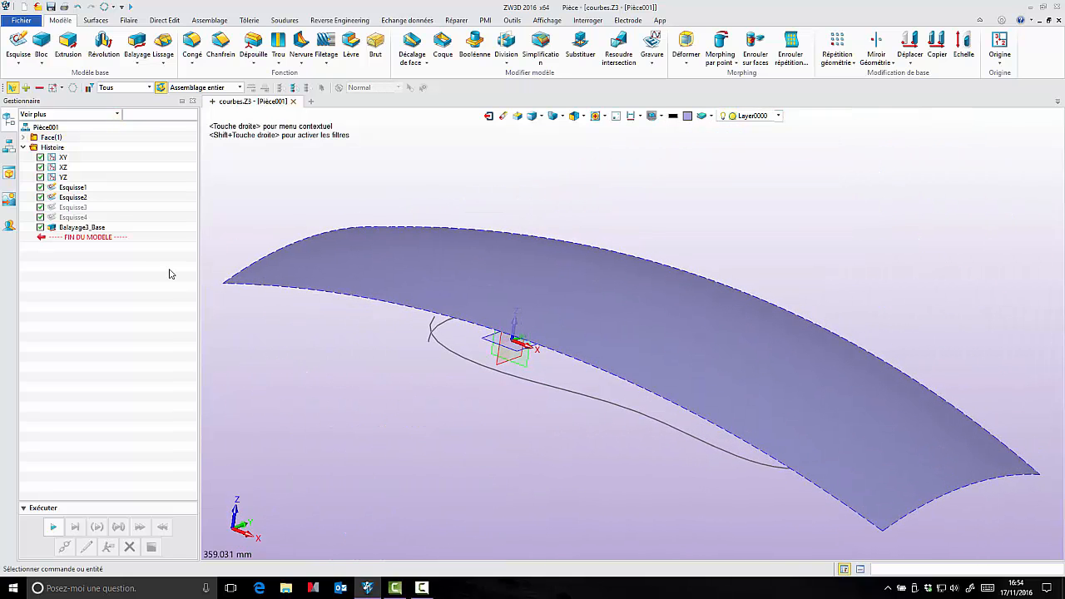
{"action": "left_click", "coordinate": [68, 43]}
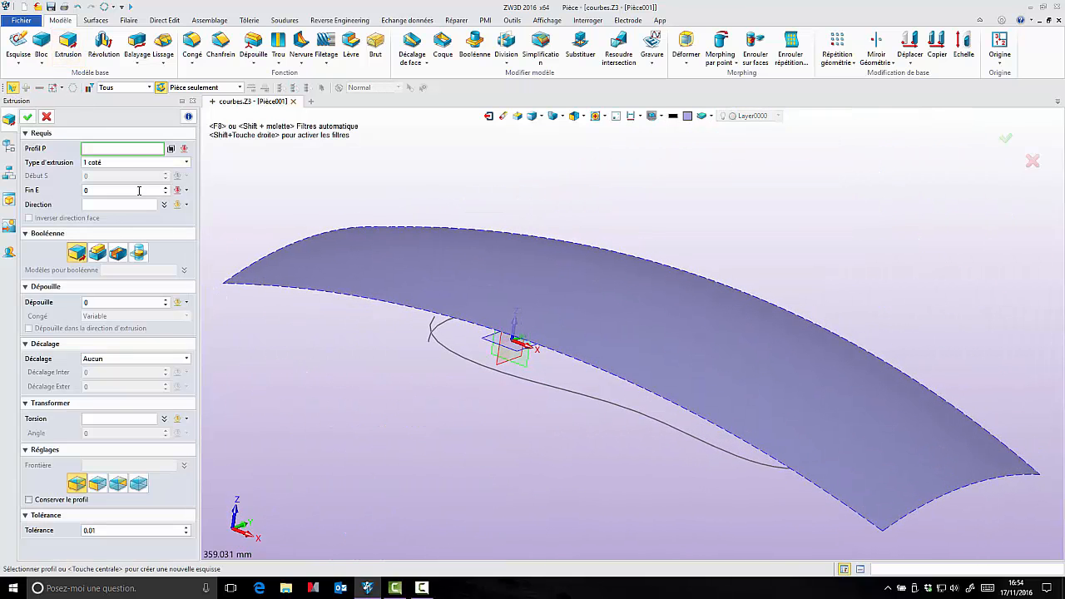
{"action": "left_click", "coordinate": [477, 365]}
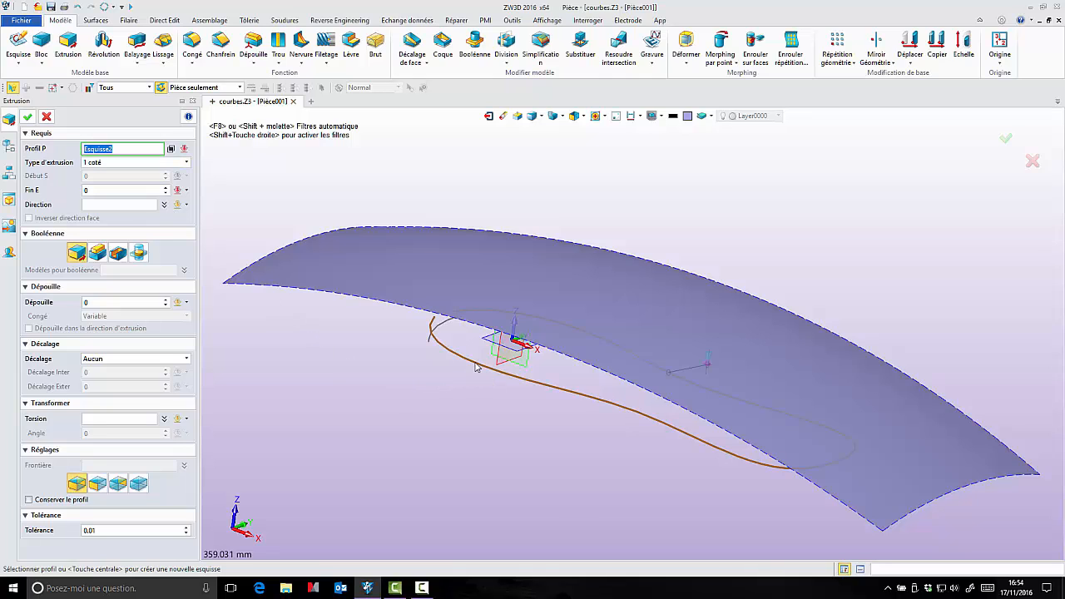
{"action": "key", "text": "Return"}
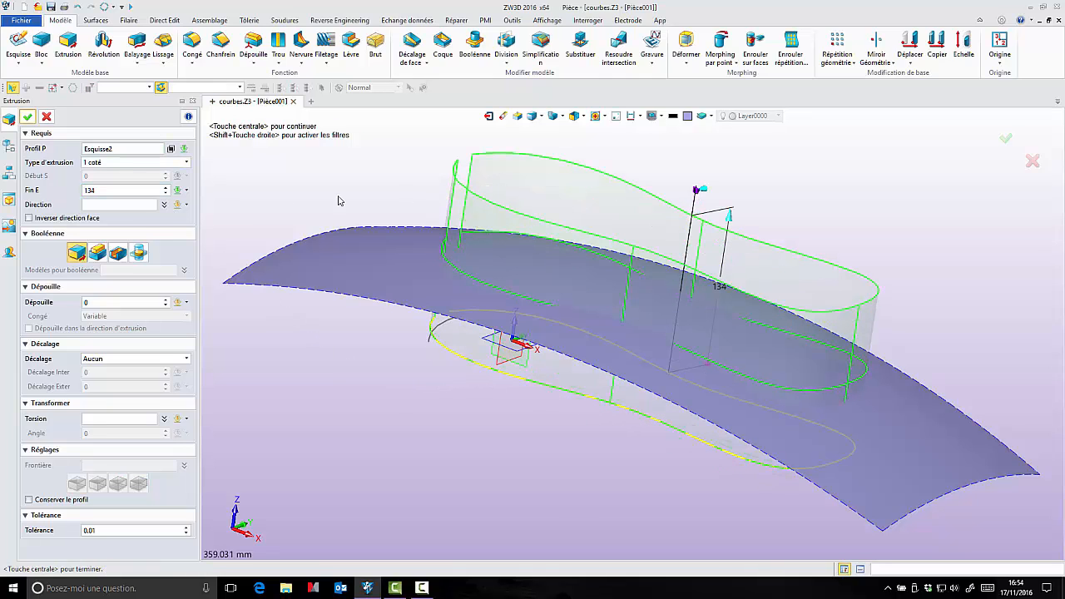
{"action": "left_click", "coordinate": [115, 252]}
{"action": "middle_click_drag", "start_coordinate": [391, 391], "coordinate": [467, 272]}
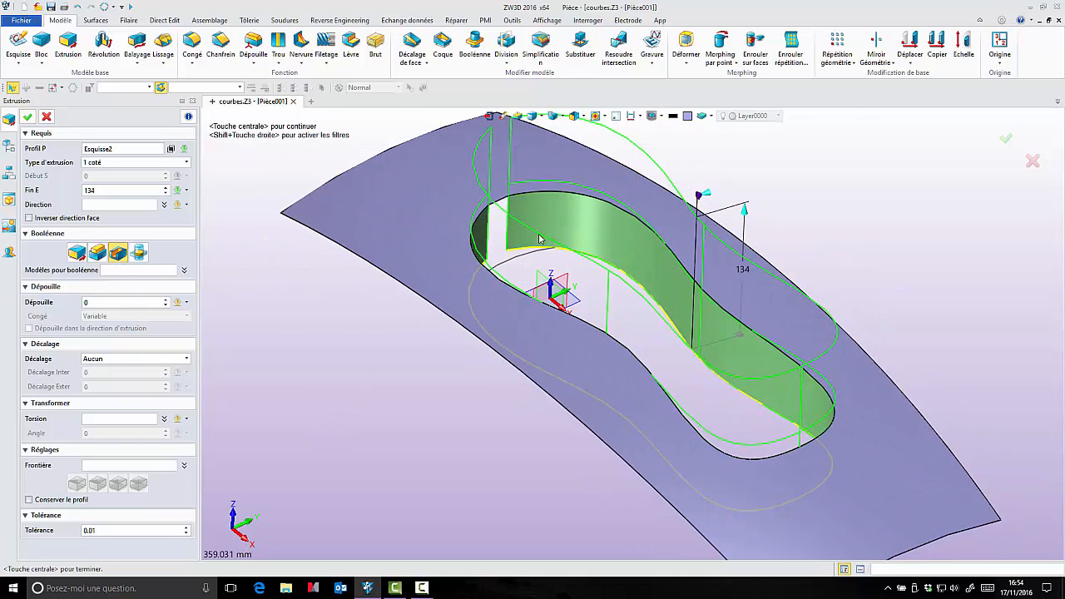
{"action": "left_click", "coordinate": [34, 221]}
{"action": "middle_click_drag", "start_coordinate": [251, 333], "coordinate": [280, 368]}
{"action": "left_click", "coordinate": [27, 117]}
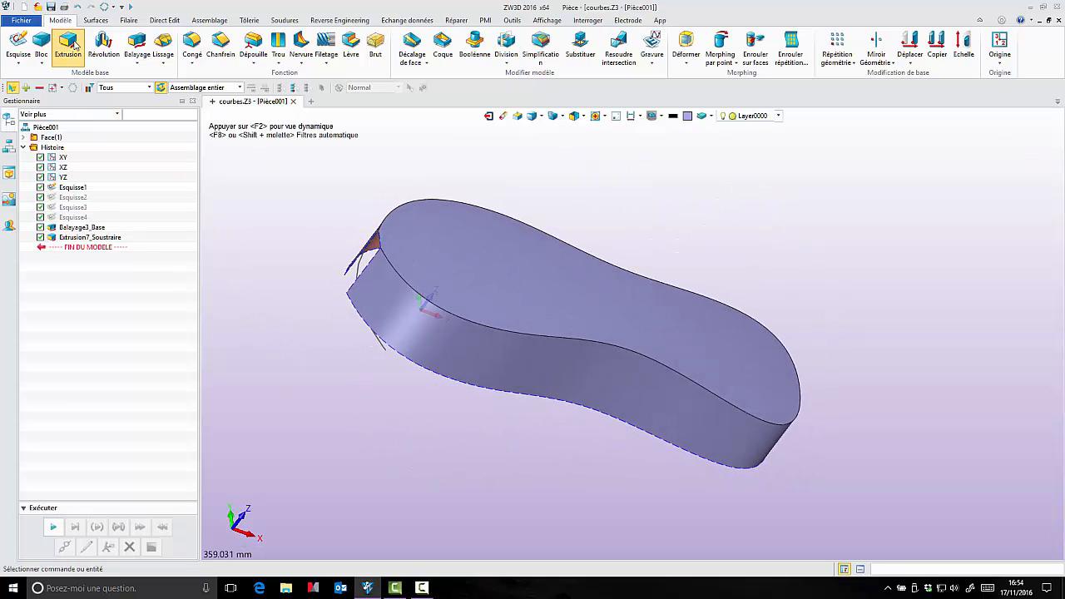
- Extrude the remaining arc sketch at the narrow heel end 89 mm as a subtraction, with the face direction inverted
{"action": "left_click", "coordinate": [68, 43]}
{"action": "left_click", "coordinate": [358, 271]}
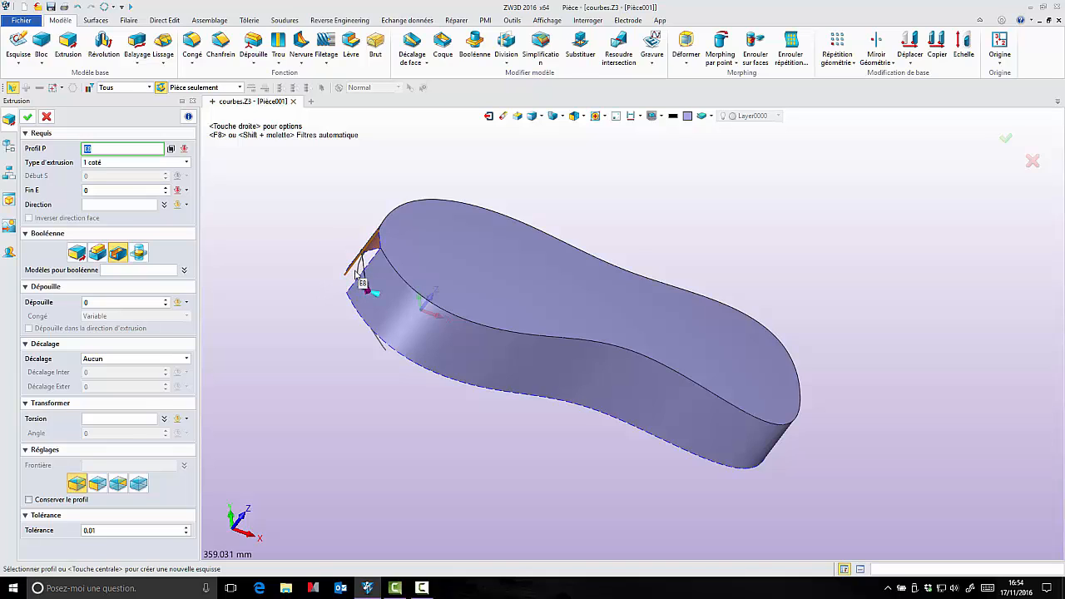
{"action": "scroll", "coordinate": [360, 287], "scroll_direction": "up", "scroll_amount": 5}
{"action": "middle_click", "coordinate": [419, 223]}
{"action": "type", "text": "89"}
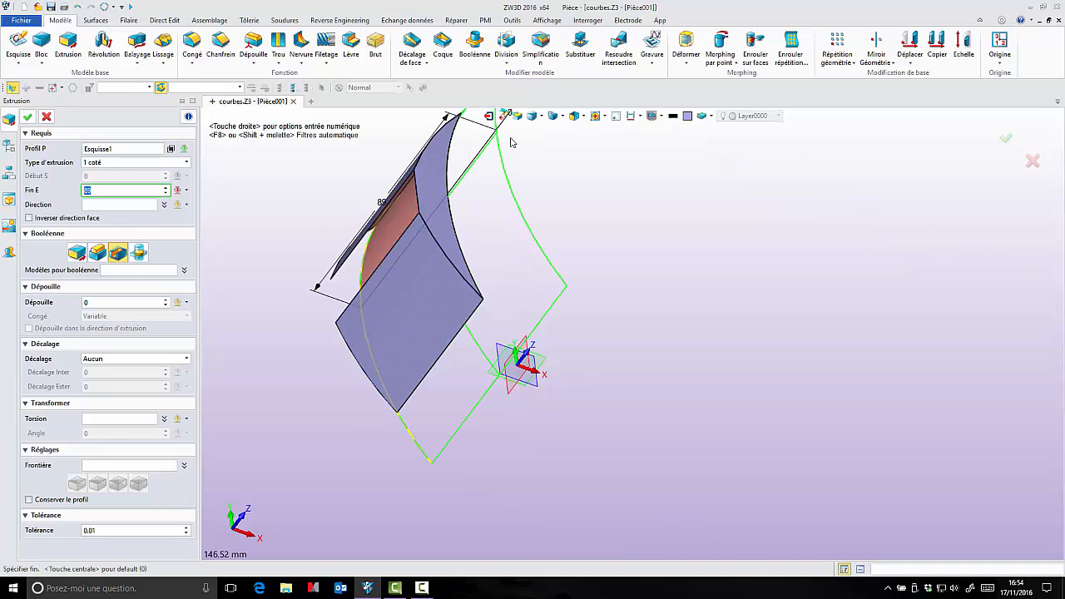
{"action": "key", "text": "Return"}
{"action": "left_click", "coordinate": [29, 219]}
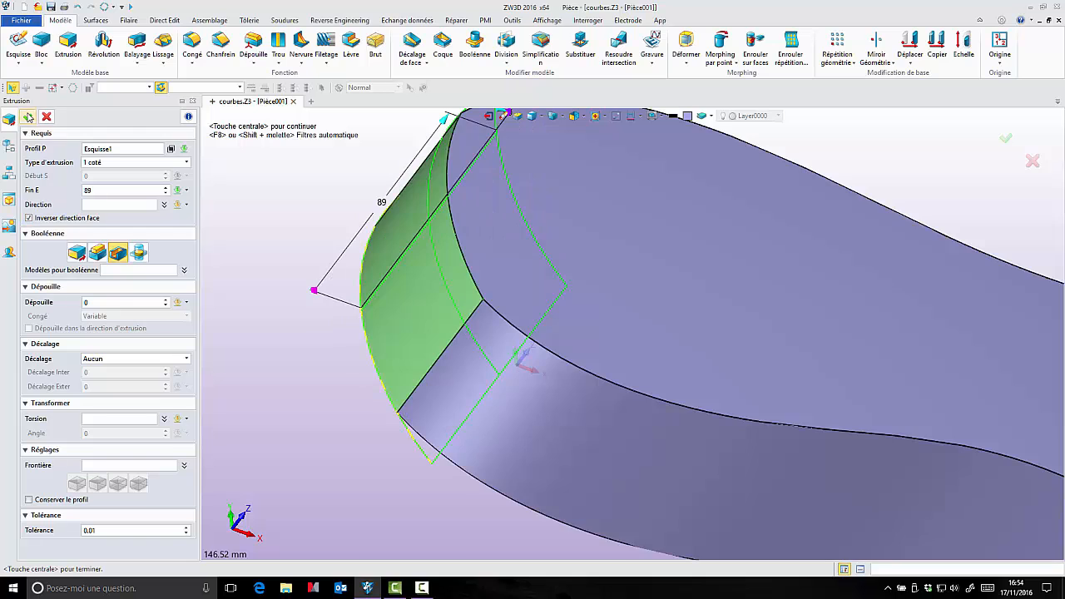
{"action": "left_click", "coordinate": [27, 117]}
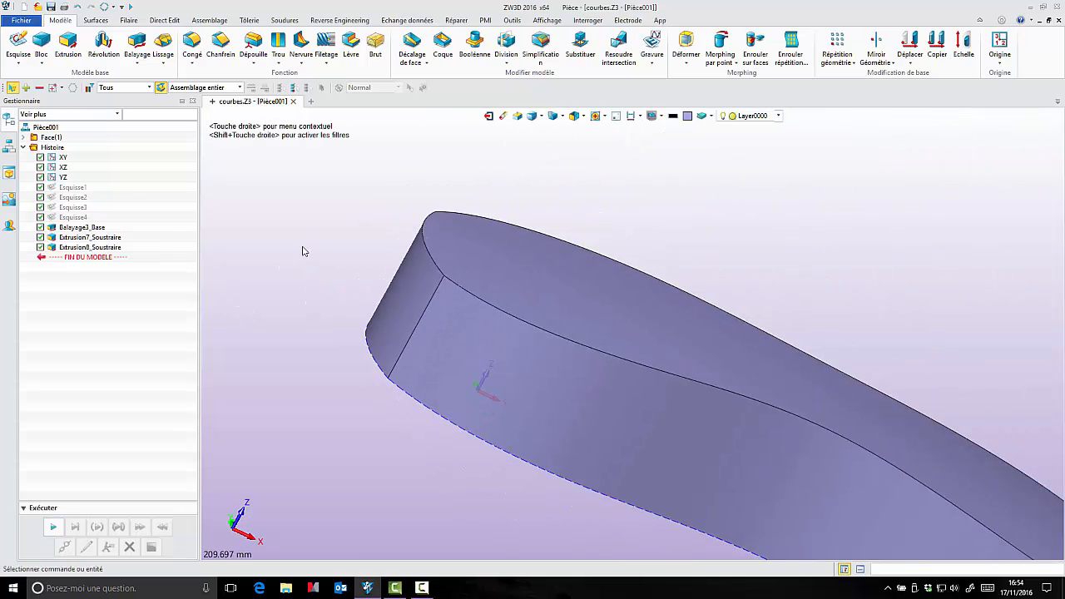
- Fillet the two upright edges at the trimmed end of the body with a 49 mm radius
{"action": "left_click", "coordinate": [192, 46]}
{"action": "left_click", "coordinate": [381, 288]}
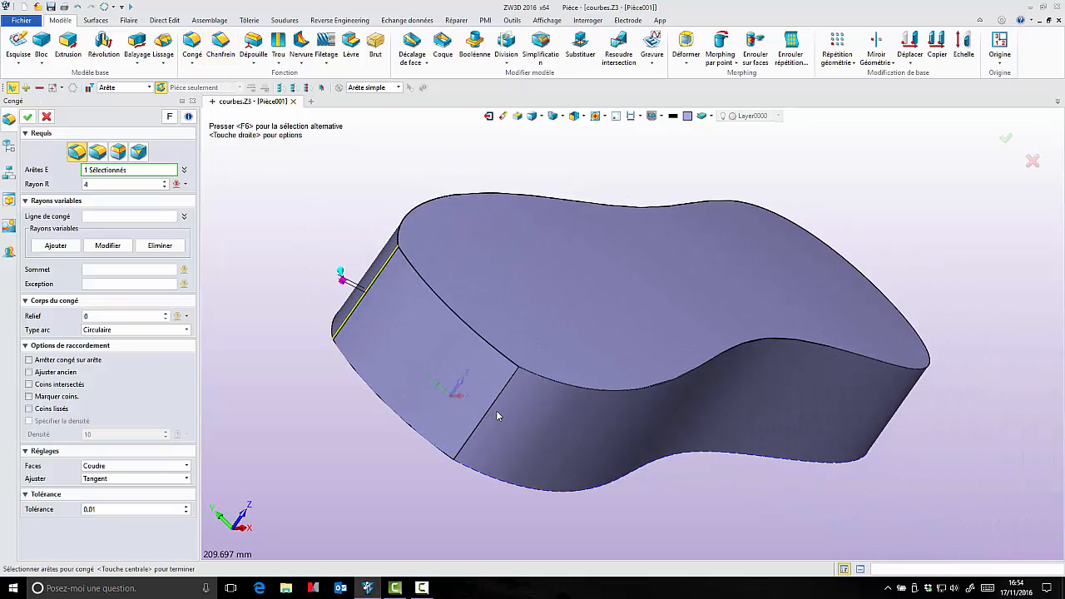
{"action": "left_click", "coordinate": [493, 410]}
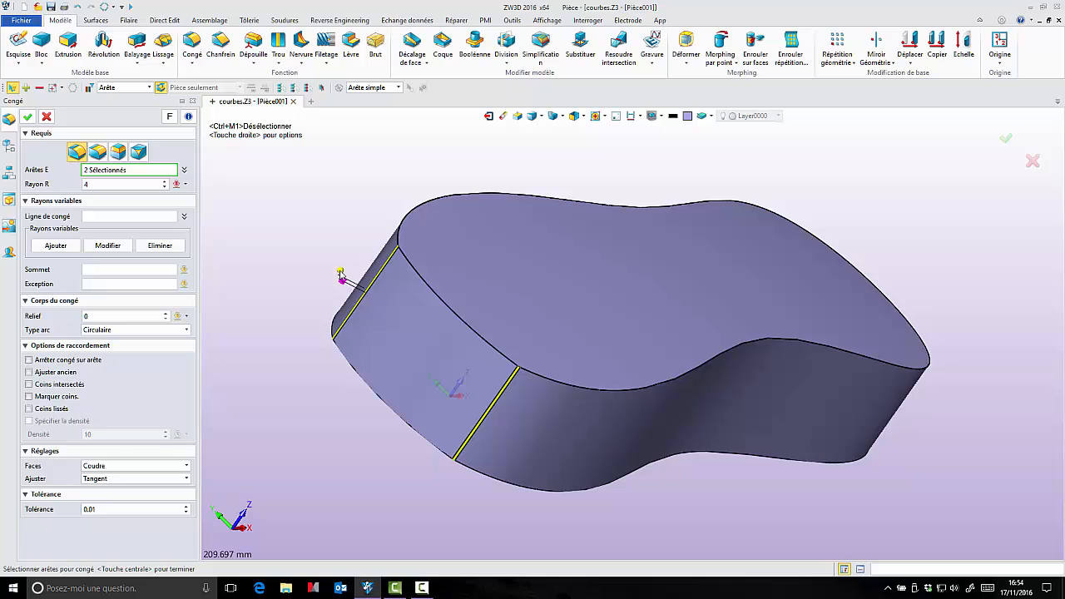
{"action": "left_click_drag", "start_coordinate": [340, 272], "coordinate": [364, 222]}
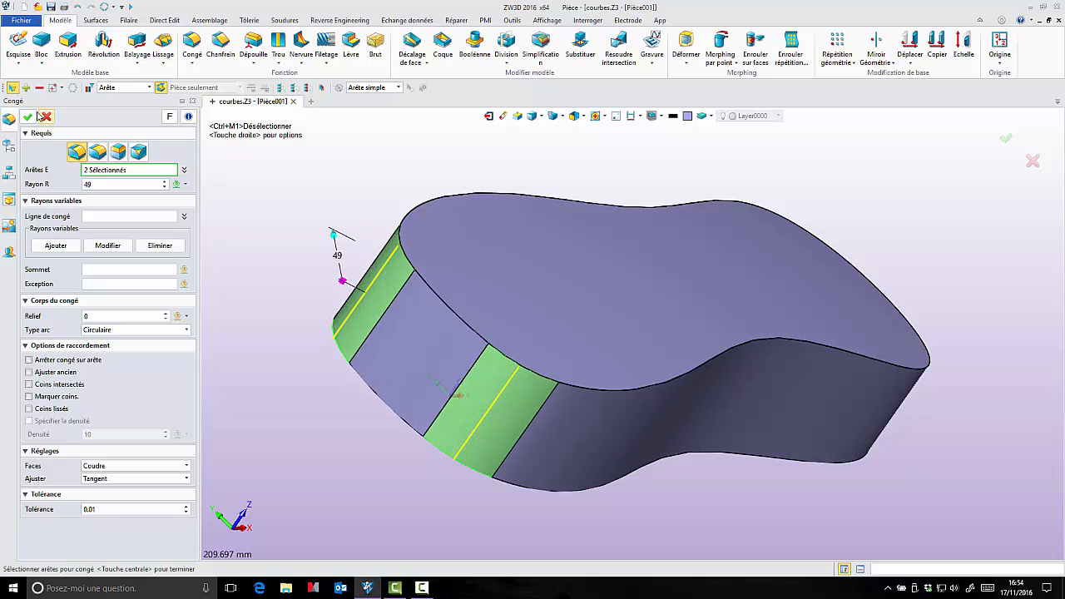
{"action": "left_click", "coordinate": [27, 117]}
- Create a new sketch on the XZ plane
{"action": "mouse_move", "coordinate": [305, 219]}
{"action": "middle_mouse_down"}
{"action": "mouse_move", "coordinate": [282, 186]}
{"action": "mouse_move", "coordinate": [281, 157]}
{"action": "mouse_move", "coordinate": [274, 183]}
{"action": "mouse_move", "coordinate": [288, 178]}
{"action": "mouse_move", "coordinate": [276, 188]}
{"action": "mouse_move", "coordinate": [280, 180]}
{"action": "middle_mouse_up"}
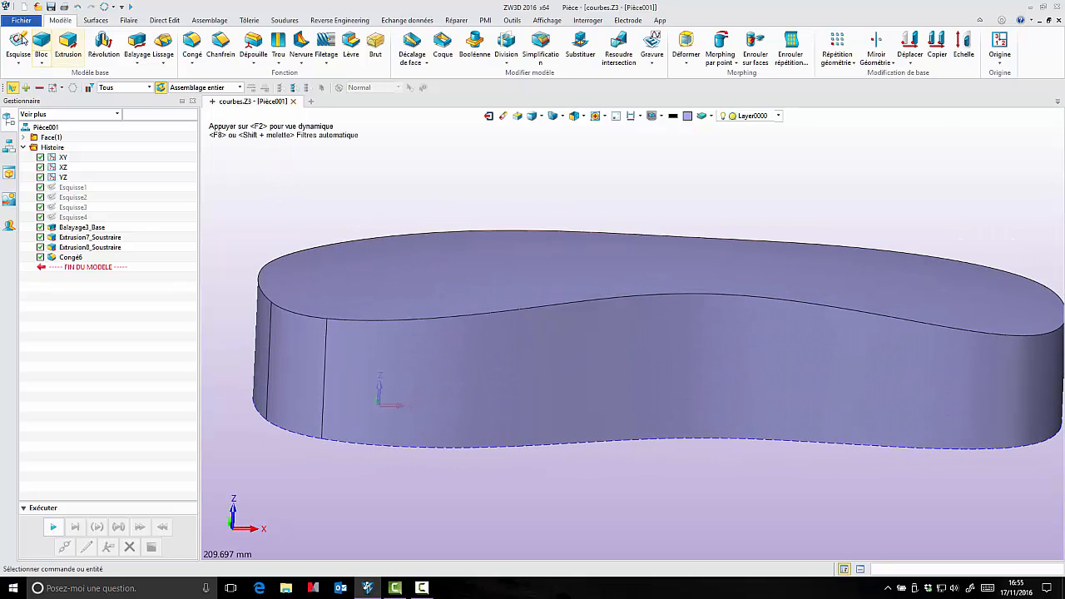
{"action": "left_click", "coordinate": [18, 43]}
{"action": "middle_click_drag", "start_coordinate": [325, 480], "coordinate": [375, 482]}
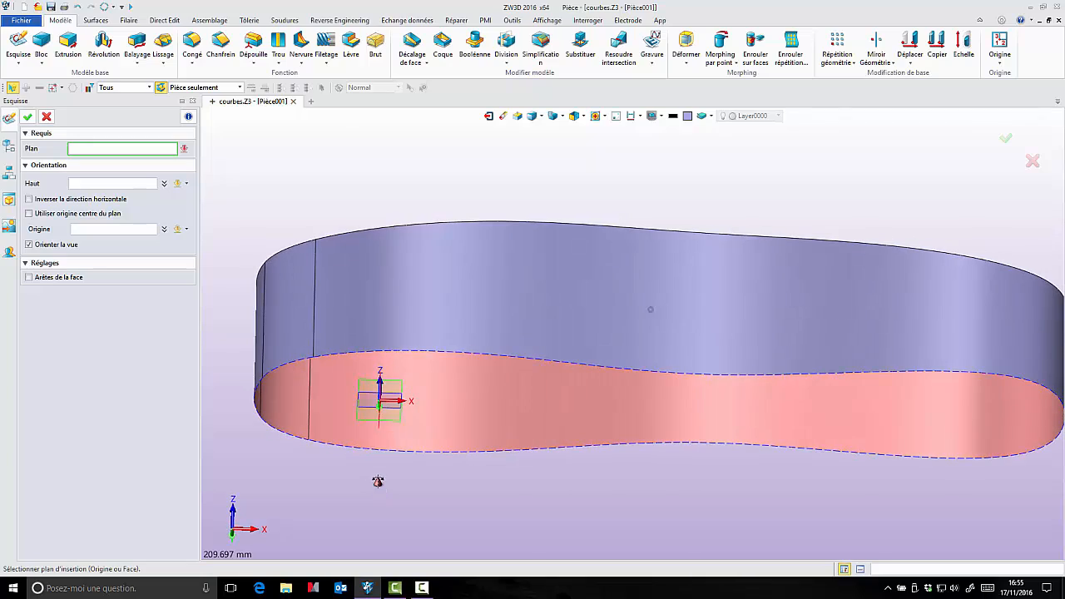
{"action": "left_click", "coordinate": [360, 426]}
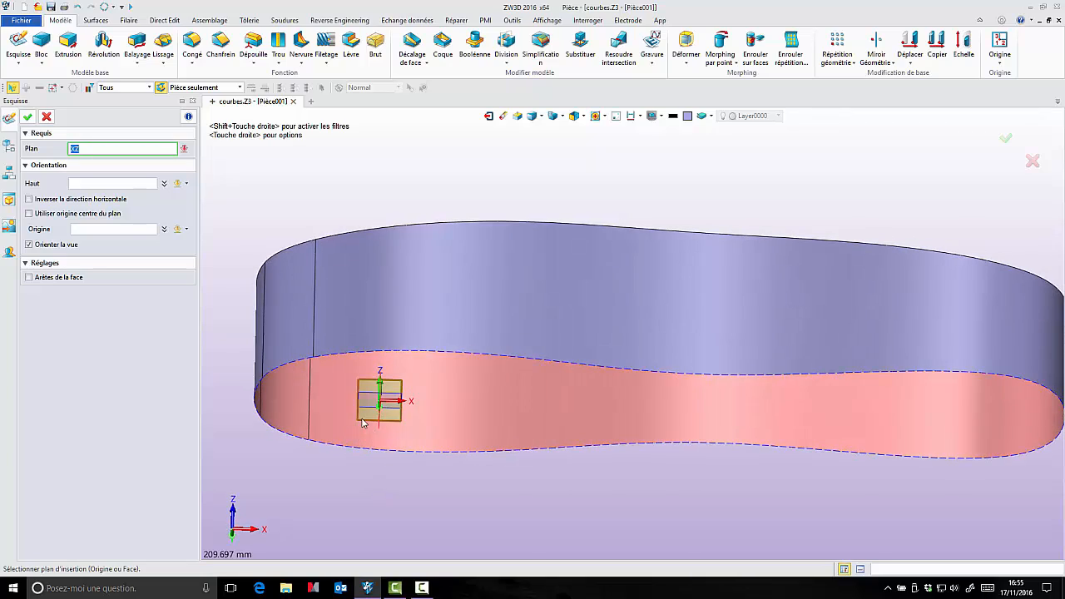
{"action": "left_click", "coordinate": [28, 116]}
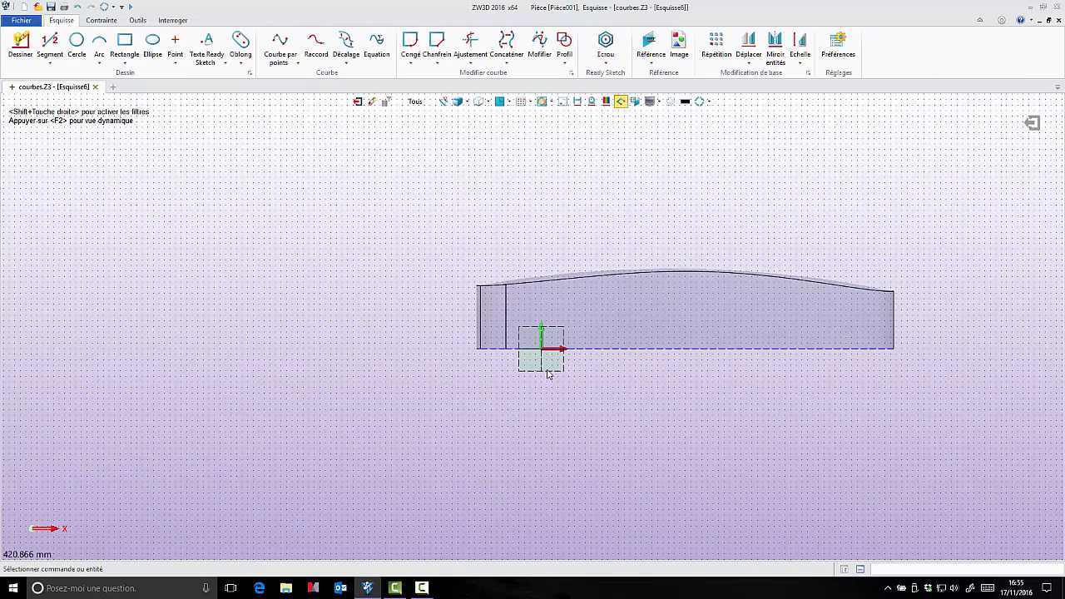
- Sketch a circle centred at 50,125 and passing through 55,60, overlapping the body's upper surface, and exit the sketch
{"action": "left_click", "coordinate": [76, 44]}
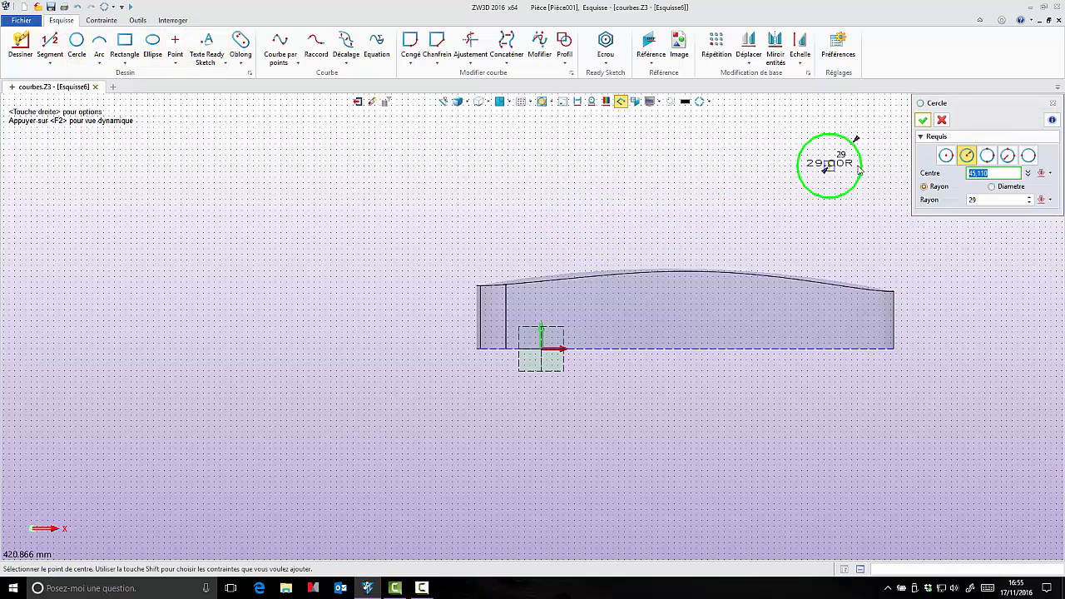
{"action": "left_click", "coordinate": [946, 157]}
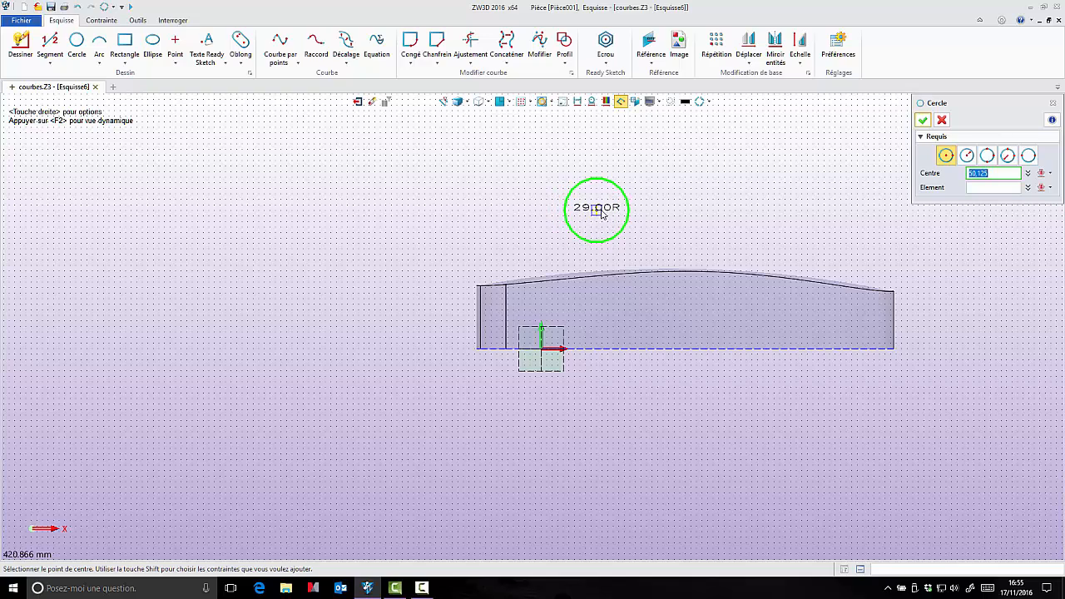
{"action": "left_click", "coordinate": [596, 209]}
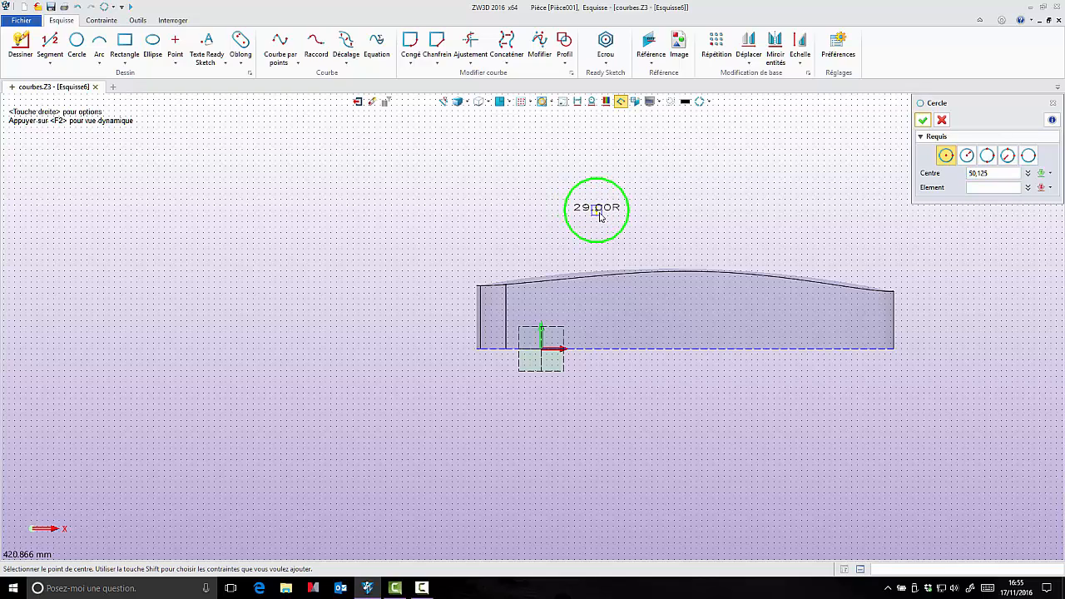
{"action": "left_click", "coordinate": [602, 285]}
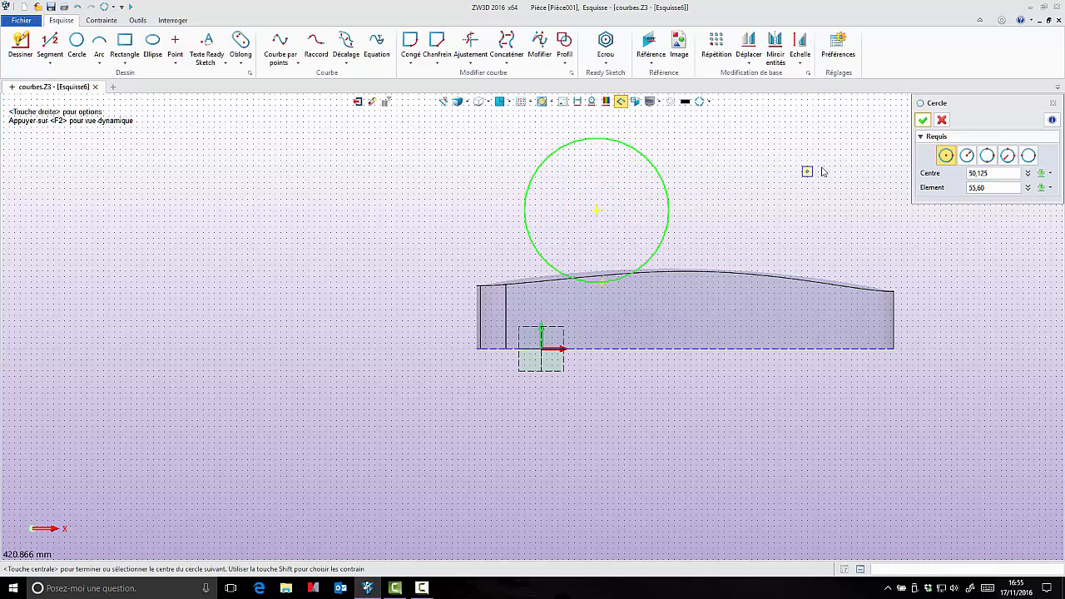
{"action": "left_click", "coordinate": [923, 120]}
{"action": "left_click", "coordinate": [359, 103]}
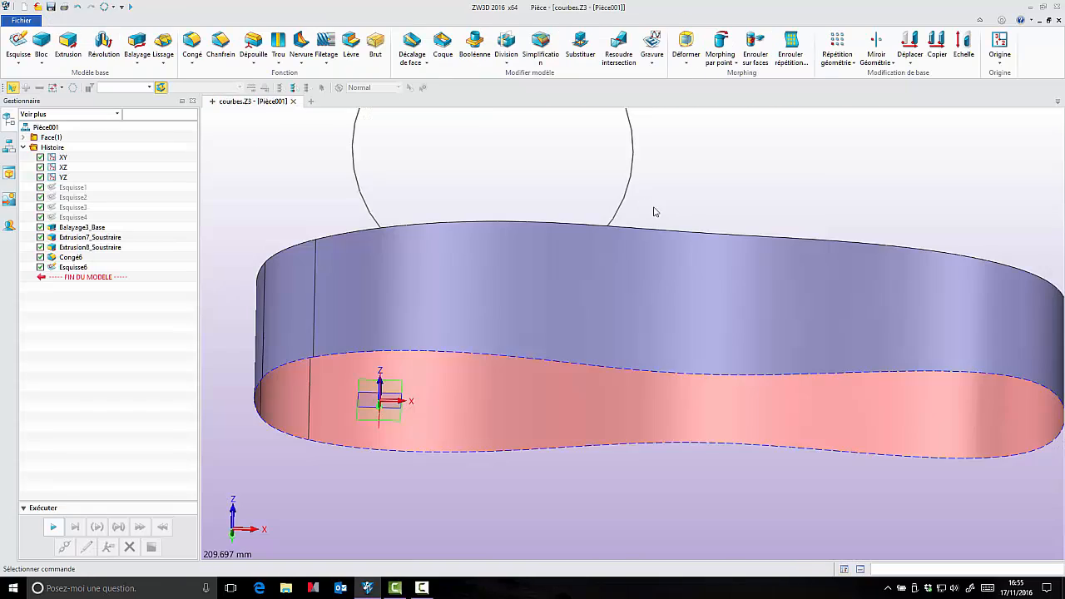
- Extrude the circle symmetrically by 130 mm as a subtraction to cut a transverse groove across the body's upper face
{"action": "mouse_move", "coordinate": [820, 169]}
{"action": "right_mouse_down"}
{"action": "mouse_move", "coordinate": [717, 216]}
{"action": "mouse_move", "coordinate": [594, 236]}
{"action": "right_mouse_up"}
{"action": "scroll", "coordinate": [543, 249], "scroll_direction": "down", "scroll_amount": 3}
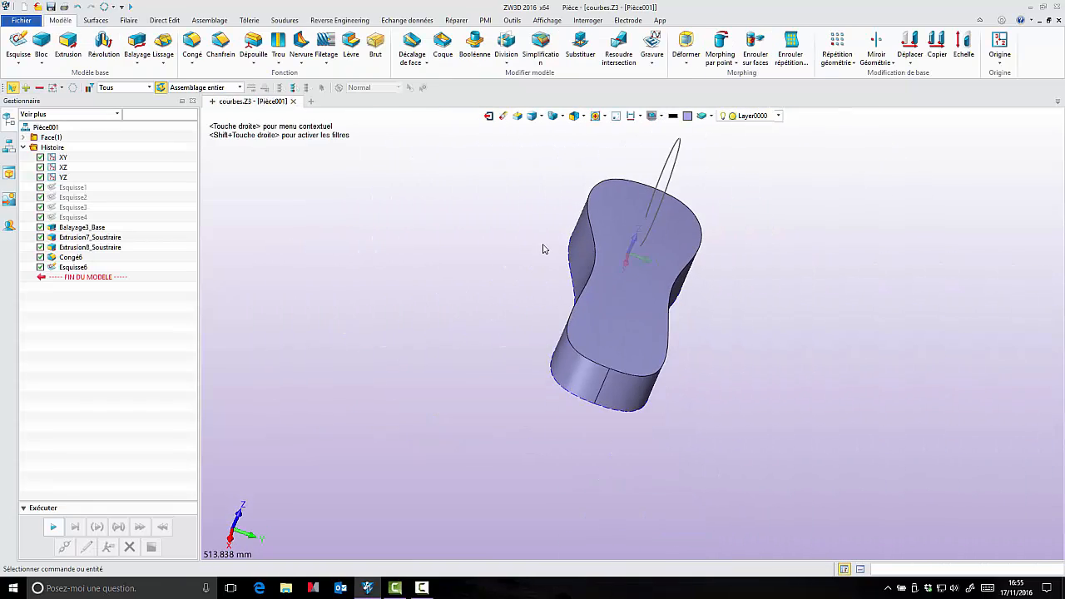
{"action": "right_click_drag", "start_coordinate": [661, 281], "coordinate": [811, 242]}
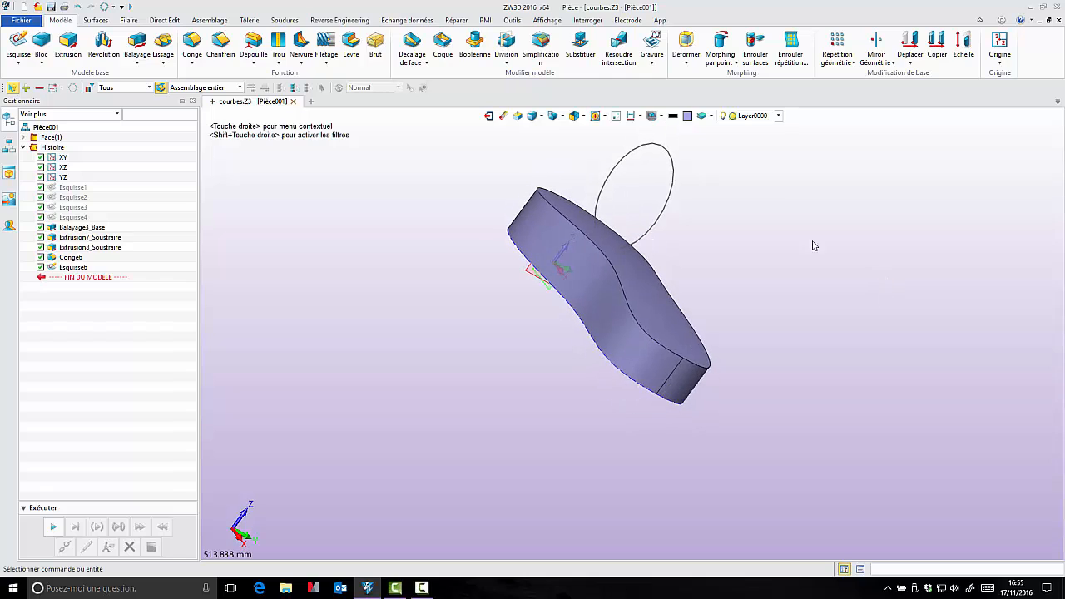
{"action": "left_click", "coordinate": [72, 45]}
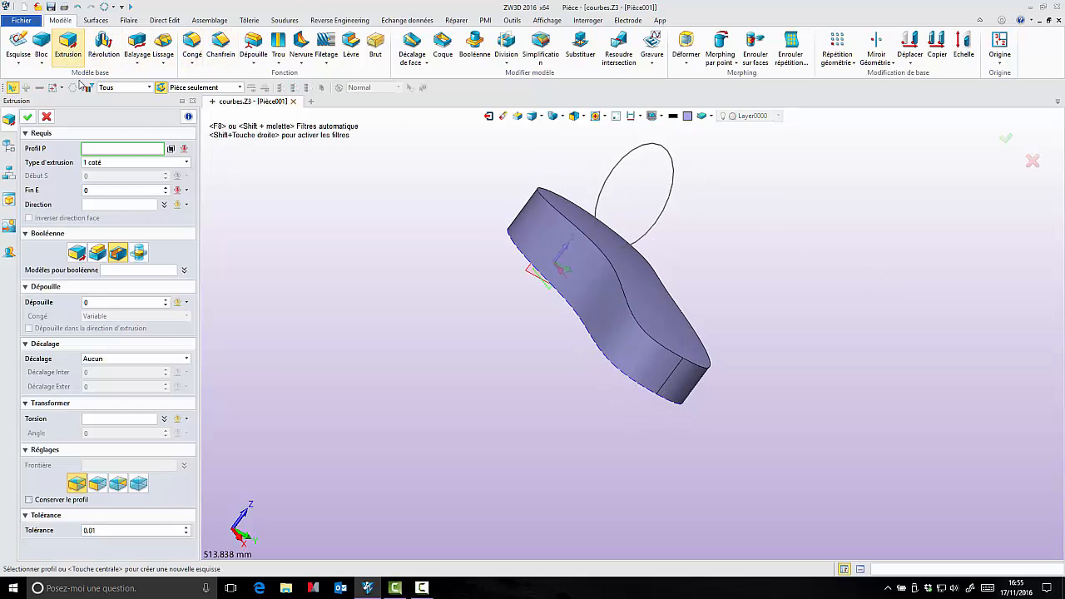
{"action": "left_click", "coordinate": [186, 163]}
{"action": "left_click", "coordinate": [143, 188]}
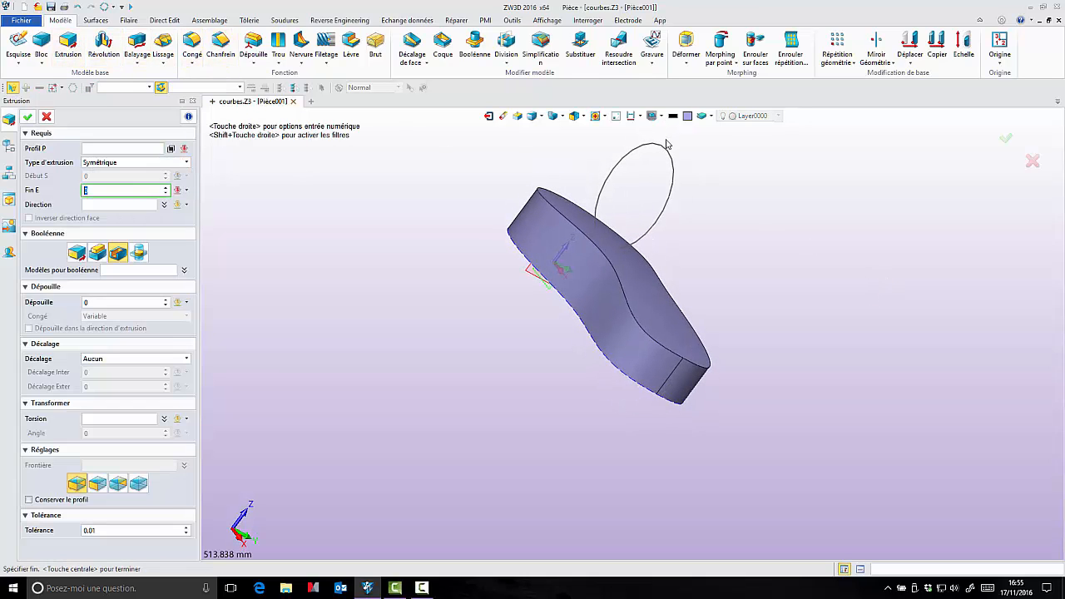
{"action": "left_click", "coordinate": [673, 166]}
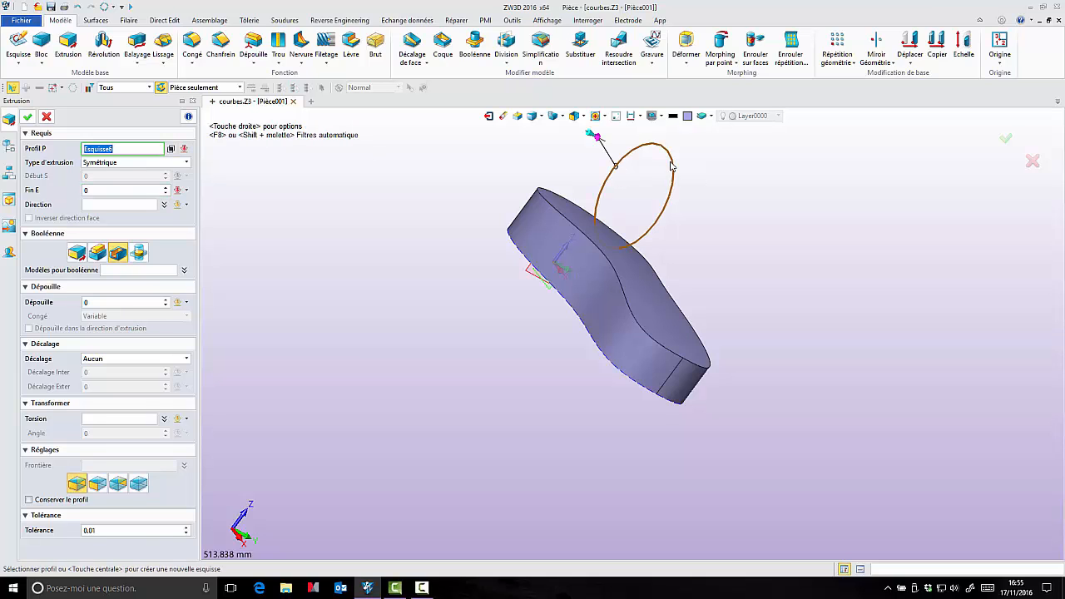
{"action": "left_click", "coordinate": [504, 166]}
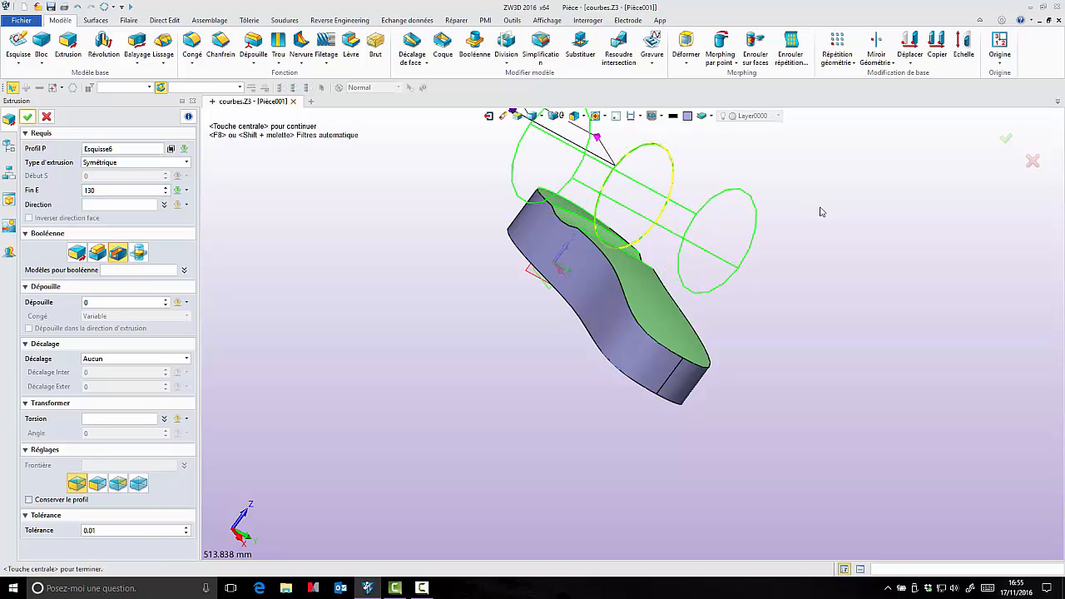
{"action": "right_click_drag", "start_coordinate": [820, 209], "coordinate": [687, 189]}
{"action": "left_click", "coordinate": [28, 118]}
- Fillet the two transverse edges of the groove on the upper face with a 35 mm radius
{"action": "right_click_drag", "start_coordinate": [369, 219], "coordinate": [488, 250]}
{"action": "scroll", "coordinate": [633, 195], "scroll_direction": "up", "scroll_amount": 2}
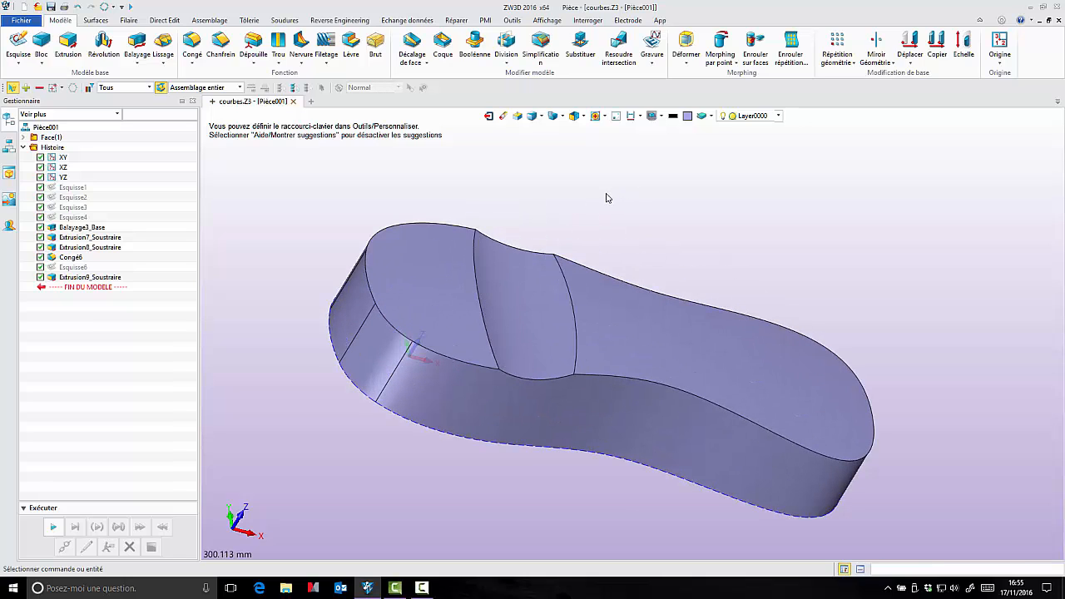
{"action": "left_click", "coordinate": [192, 43]}
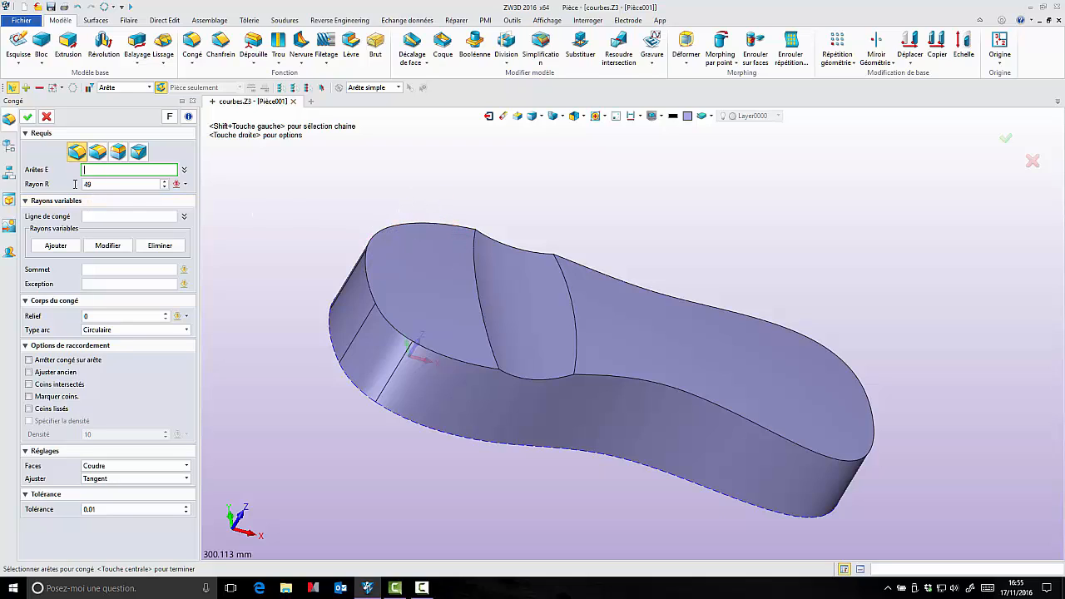
{"action": "left_click_drag", "start_coordinate": [92, 185], "coordinate": [26, 183]}
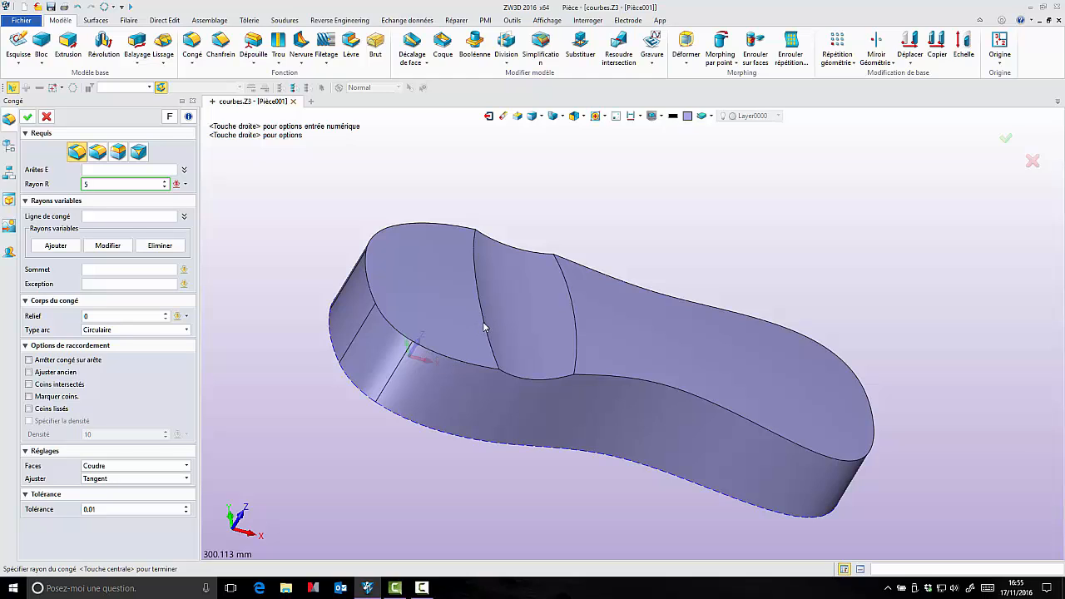
{"action": "left_click", "coordinate": [98, 158]}
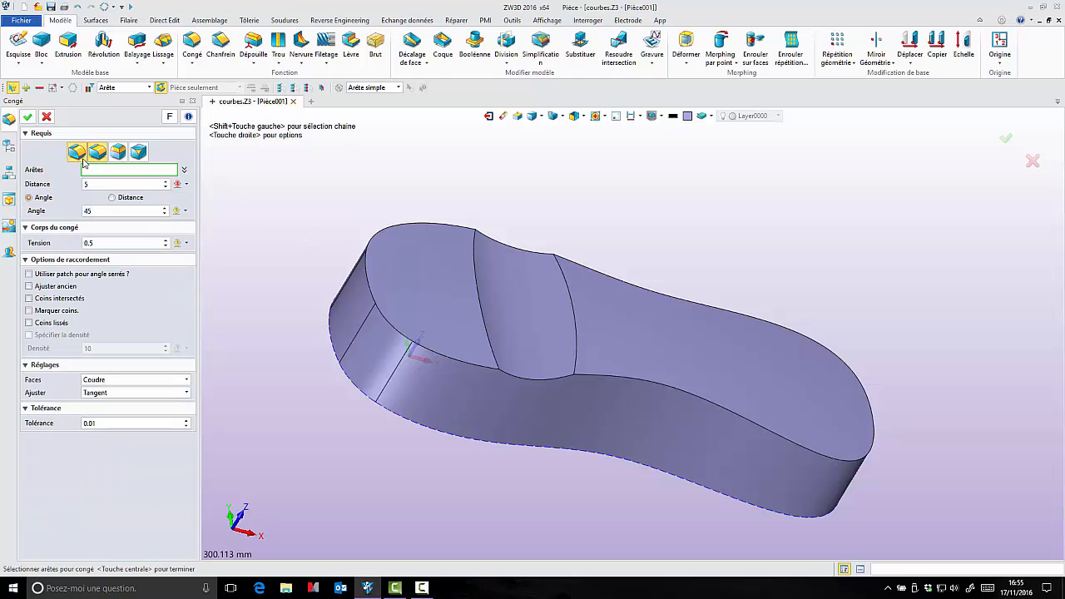
{"action": "left_click", "coordinate": [81, 155]}
{"action": "left_click", "coordinate": [479, 270]}
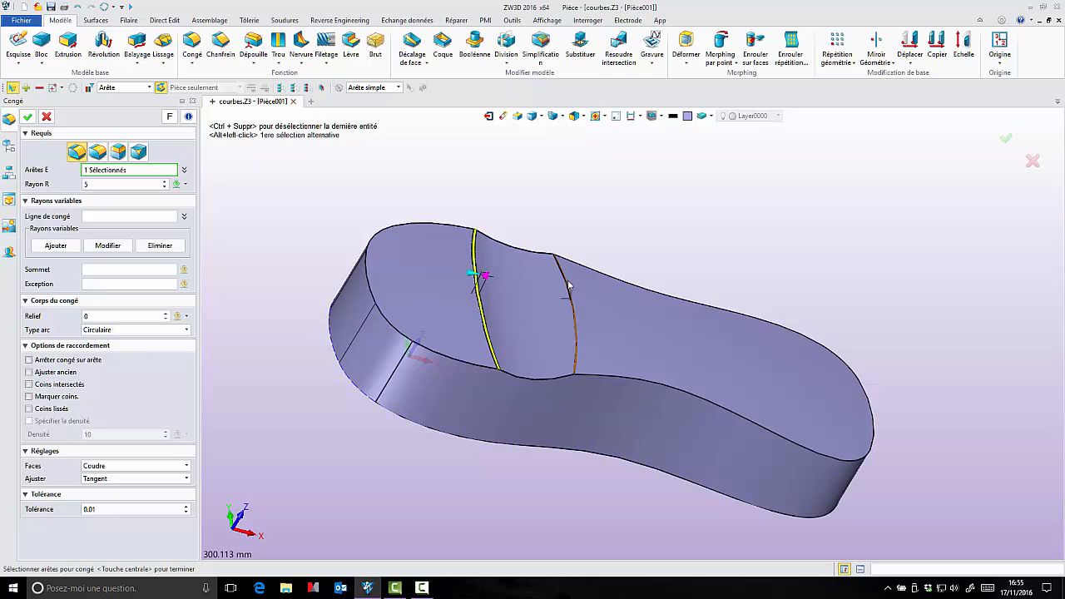
{"action": "left_click", "coordinate": [562, 293]}
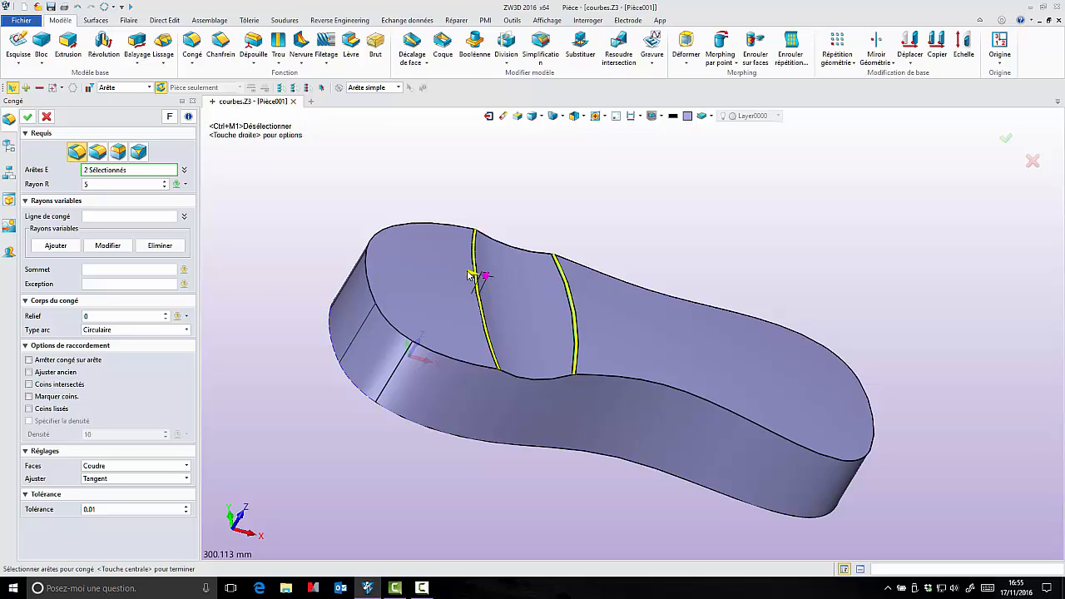
{"action": "left_click_drag", "start_coordinate": [452, 273], "coordinate": [423, 275]}
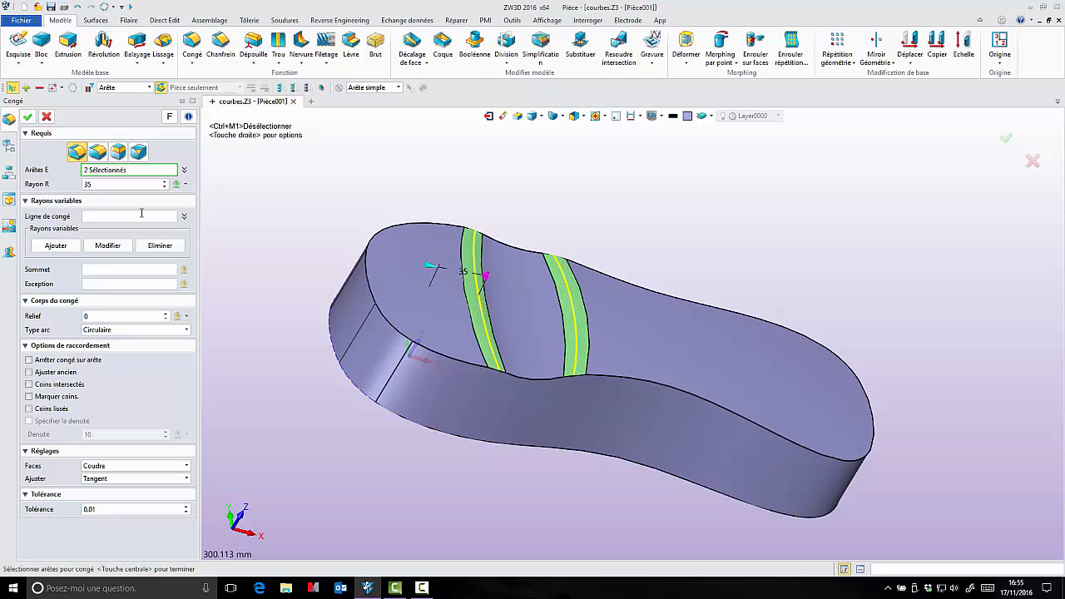
{"action": "left_click", "coordinate": [28, 117]}
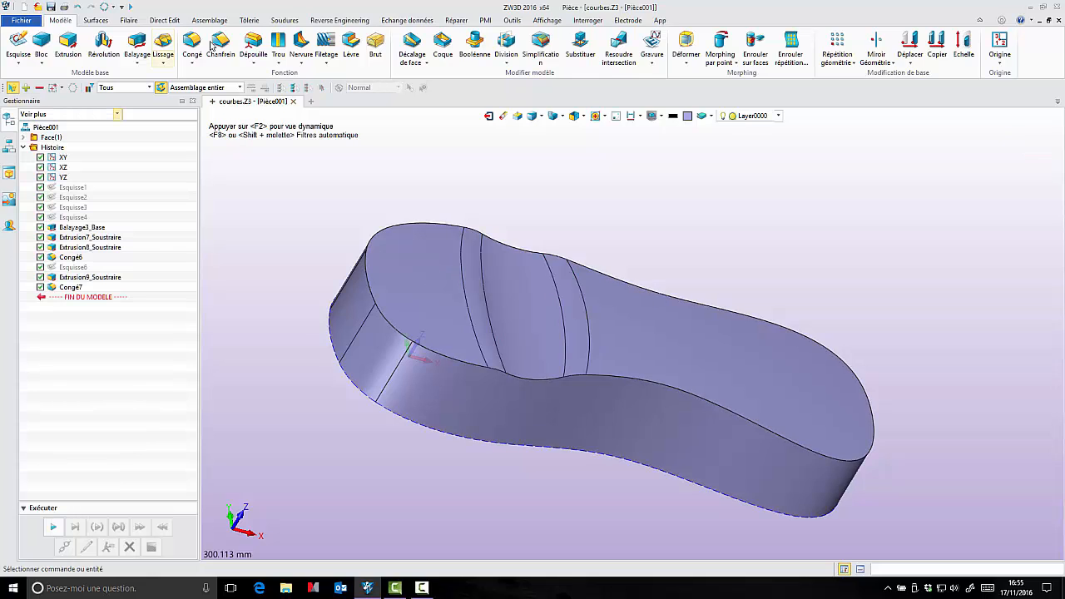
- Fillet the whole upper perimeter of the body, including the edges along the groove, with a 12 mm radius
{"action": "left_click", "coordinate": [192, 46]}
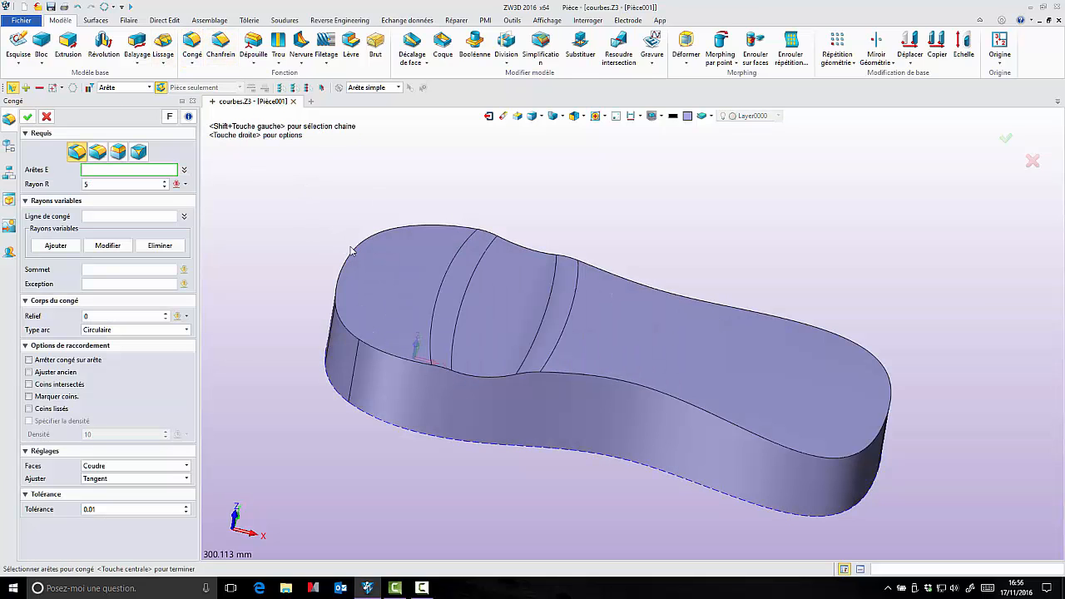
{"action": "left_click", "coordinate": [352, 256]}
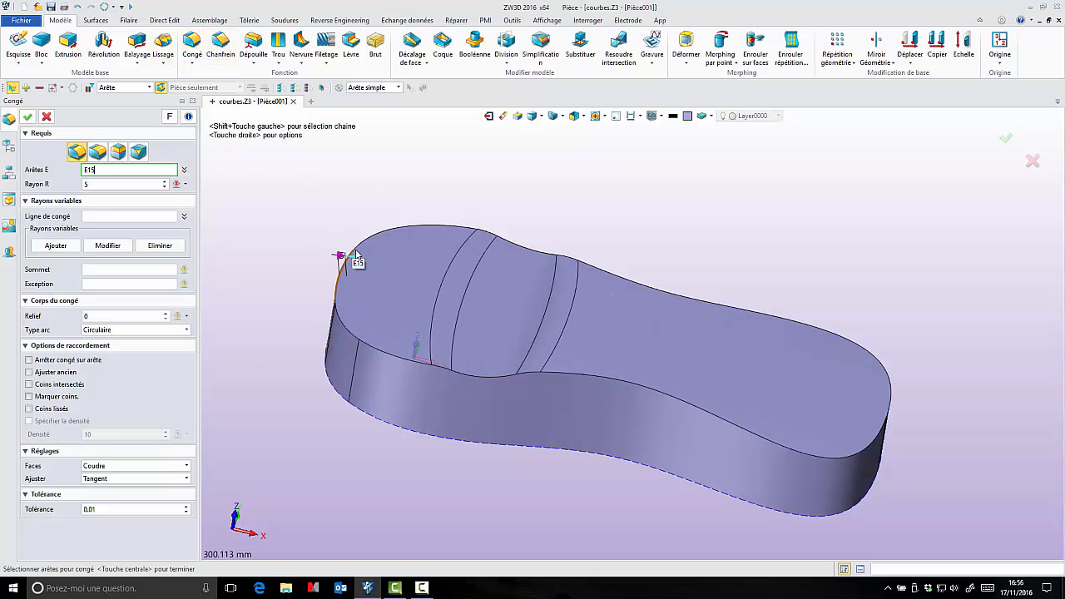
{"action": "left_click", "coordinate": [428, 228]}
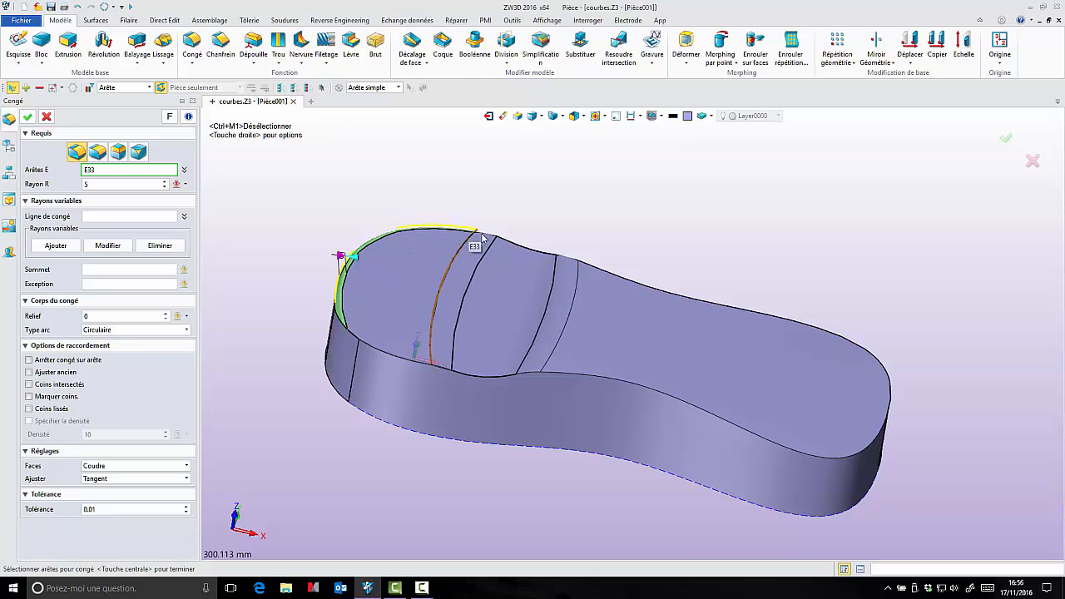
{"action": "left_click", "coordinate": [525, 251]}
{"action": "left_click", "coordinate": [612, 278]}
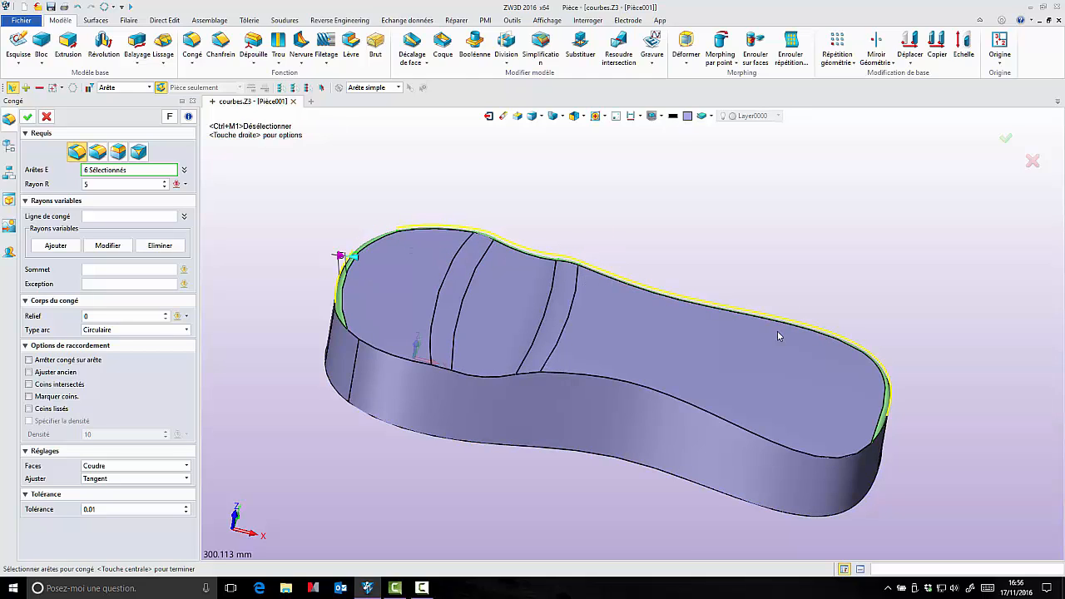
{"action": "left_click", "coordinate": [865, 462]}
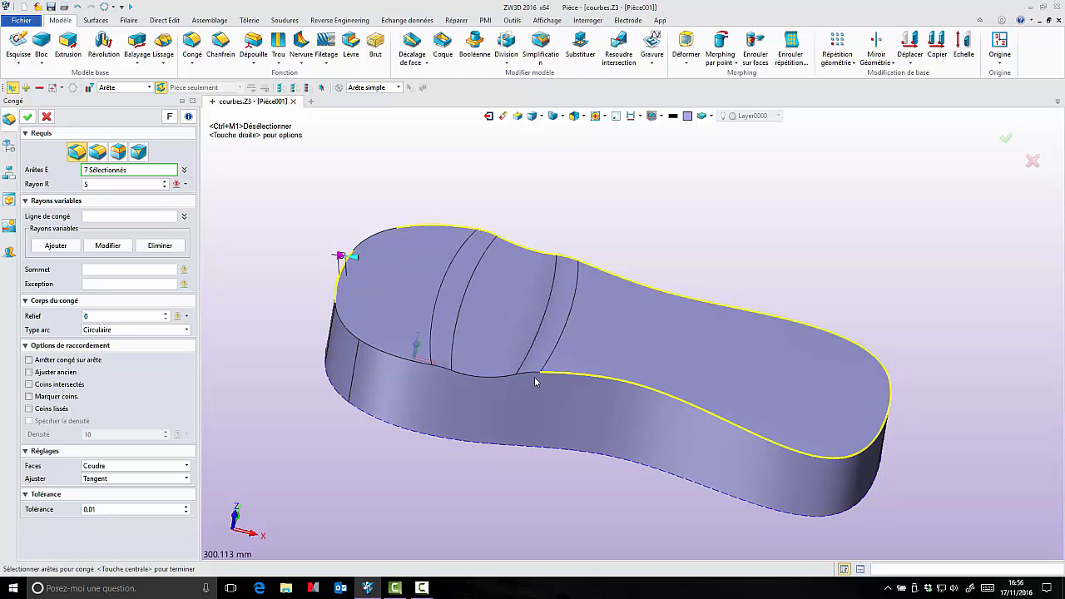
{"action": "left_click", "coordinate": [482, 379]}
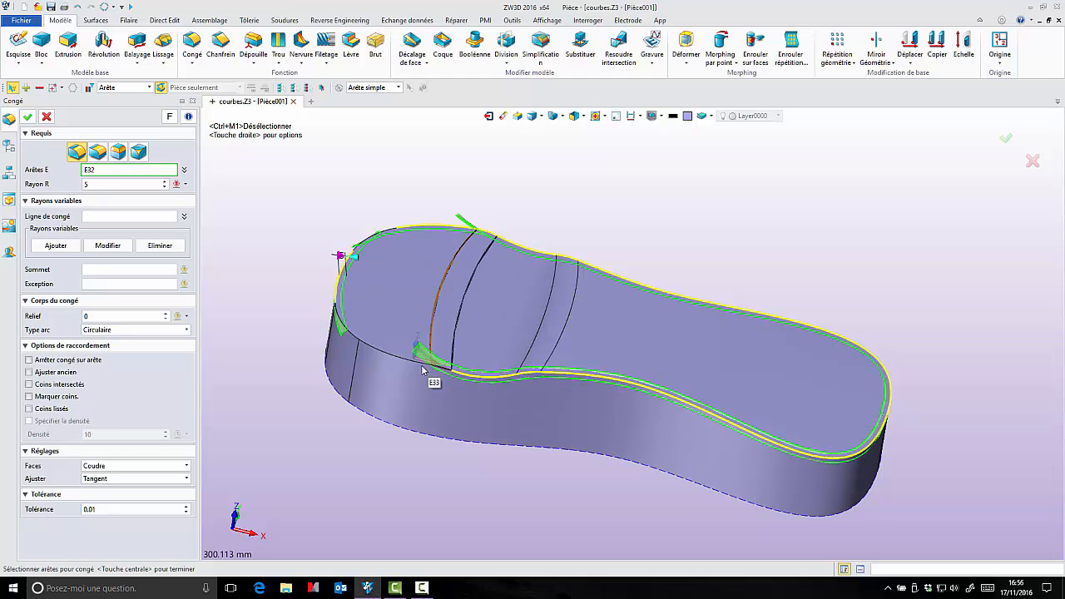
{"action": "left_click", "coordinate": [429, 370]}
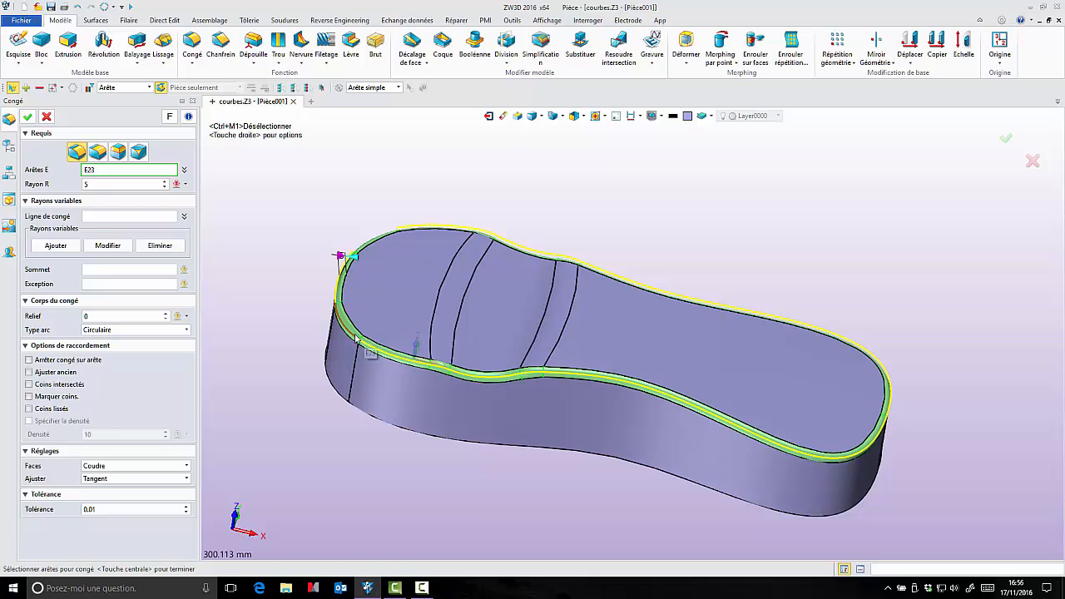
{"action": "right_click_drag", "start_coordinate": [276, 189], "coordinate": [323, 176]}
{"action": "left_click_drag", "start_coordinate": [358, 268], "coordinate": [370, 268]}
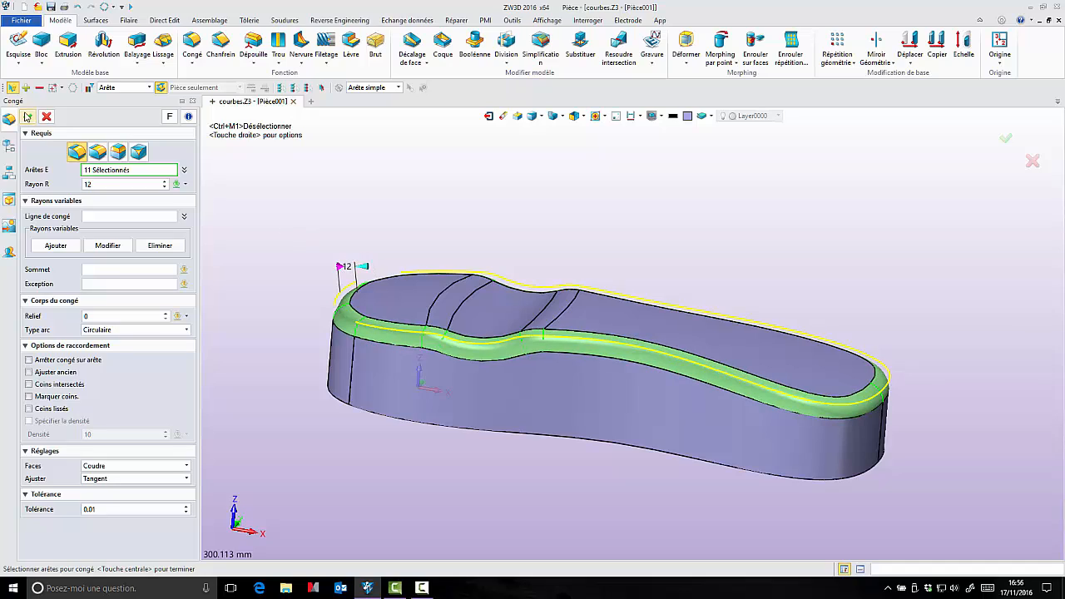
{"action": "left_click", "coordinate": [28, 116]}
- Draw a straight line in the front view from -79,0,13 to 342,0,13, crossing the lower part of the body
{"action": "mouse_move", "coordinate": [324, 332]}
{"action": "right_mouse_down"}
{"action": "mouse_move", "coordinate": [352, 371]}
{"action": "mouse_move", "coordinate": [428, 255]}
{"action": "mouse_move", "coordinate": [293, 294]}
{"action": "mouse_move", "coordinate": [323, 421]}
{"action": "mouse_move", "coordinate": [381, 447]}
{"action": "mouse_move", "coordinate": [325, 399]}
{"action": "mouse_move", "coordinate": [313, 318]}
{"action": "mouse_move", "coordinate": [317, 366]}
{"action": "mouse_move", "coordinate": [335, 392]}
{"action": "mouse_move", "coordinate": [302, 388]}
{"action": "mouse_move", "coordinate": [309, 328]}
{"action": "right_mouse_up"}
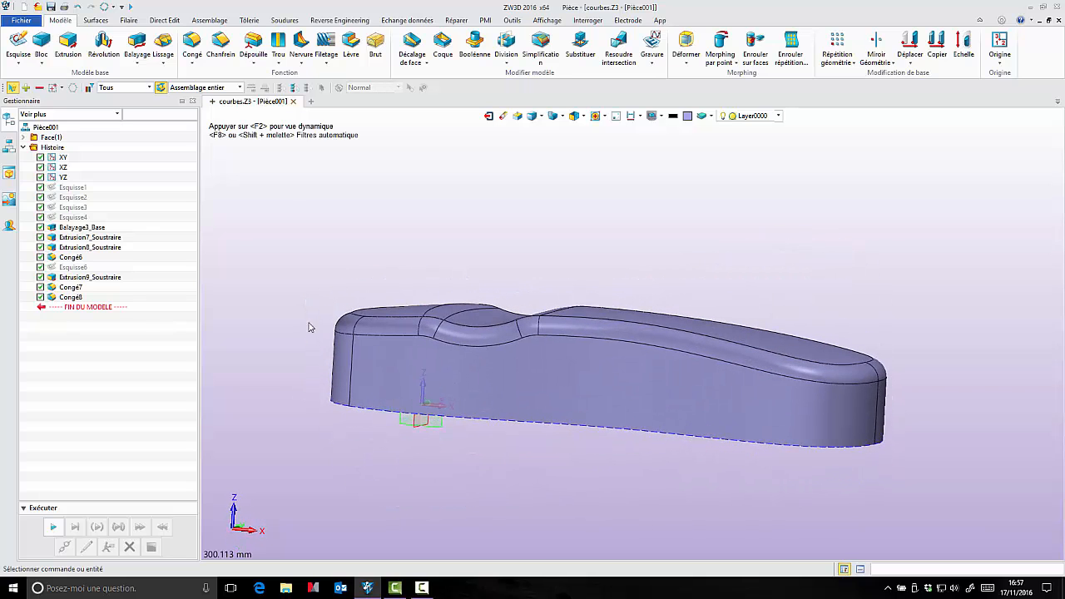
{"action": "left_click", "coordinate": [574, 116]}
{"action": "scroll", "coordinate": [566, 221], "scroll_direction": "down", "scroll_amount": 5}
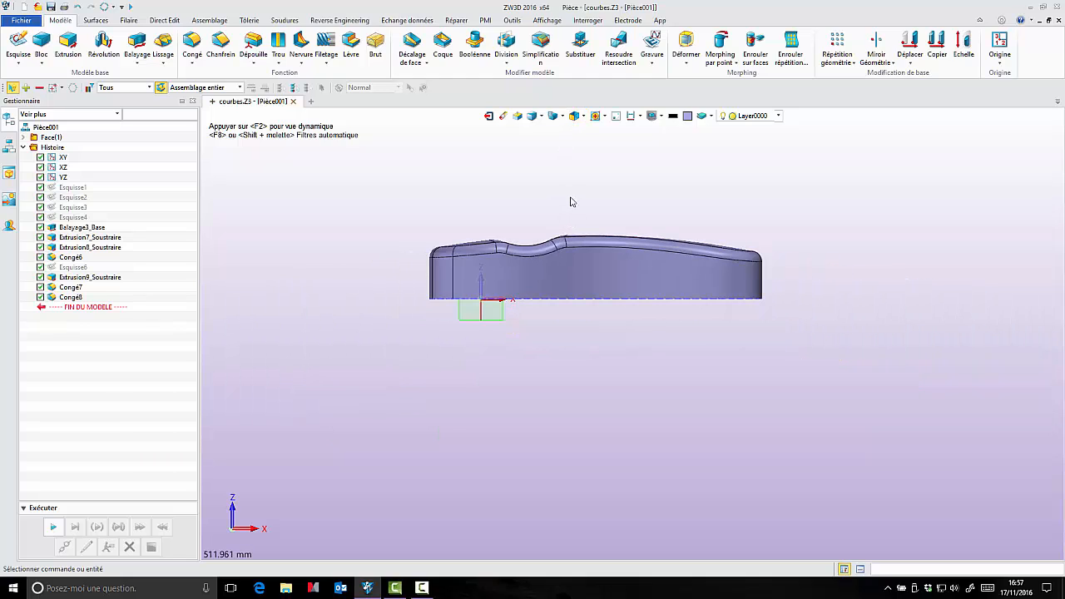
{"action": "scroll", "coordinate": [561, 181], "scroll_direction": "up", "scroll_amount": 1}
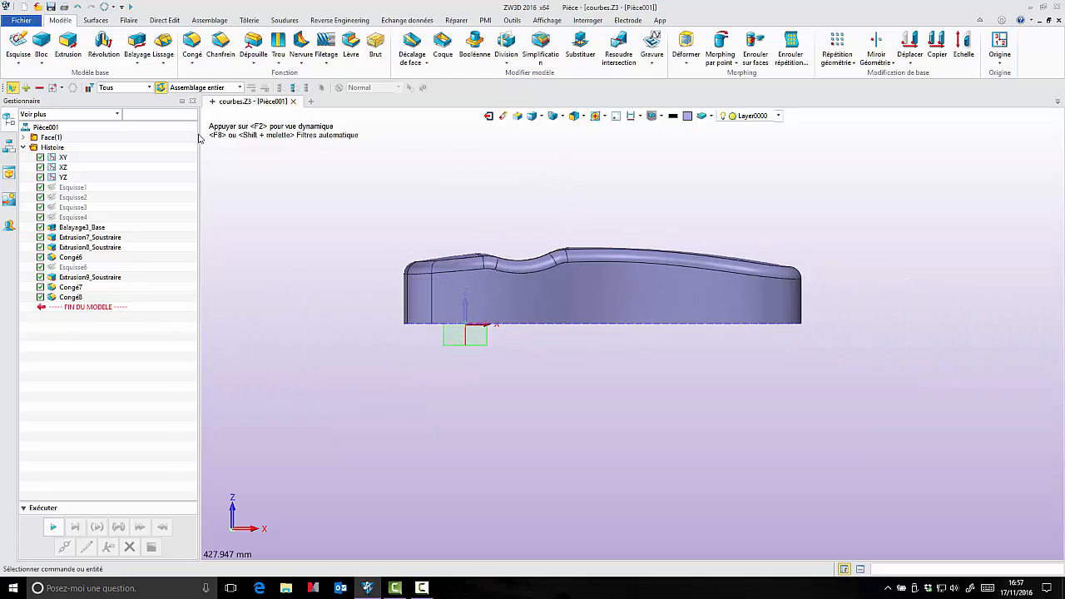
{"action": "left_click", "coordinate": [128, 20]}
{"action": "left_click", "coordinate": [38, 46]}
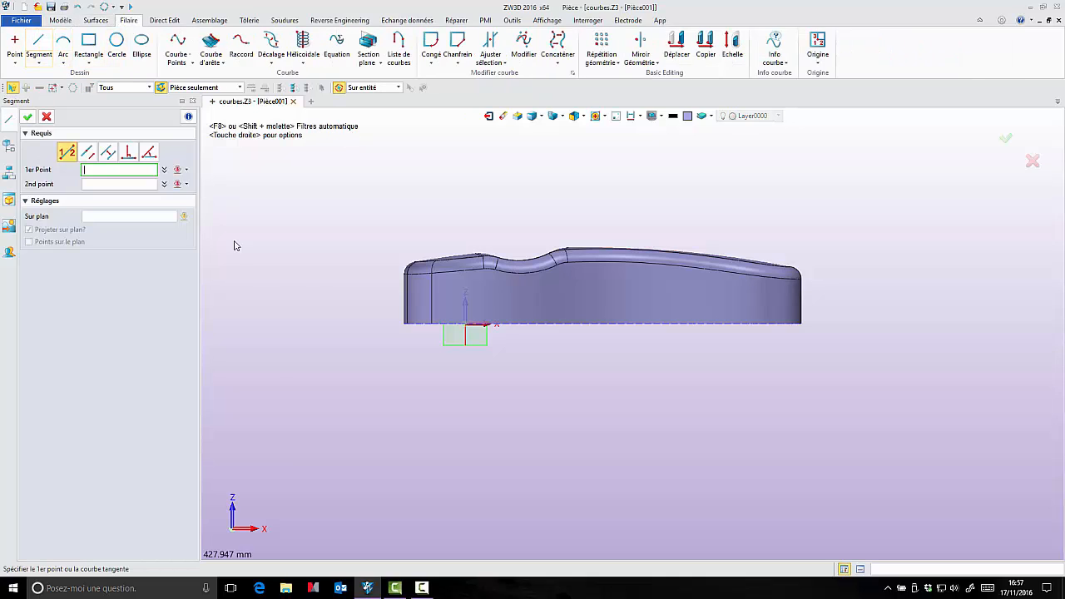
{"action": "left_click", "coordinate": [382, 313]}
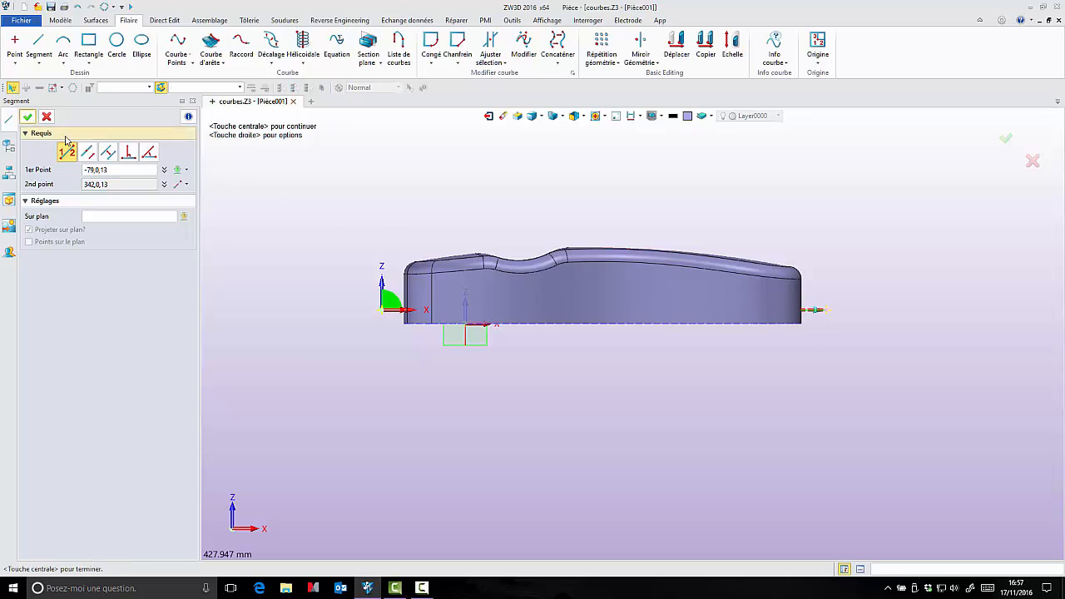
{"action": "left_click", "coordinate": [28, 117]}
- Extrude the line symmetrically by -148 mm along 0,1,0 as a subtraction with the face direction inverted, trimming off the body's underside
{"action": "key", "text": "ctrl+Home"}
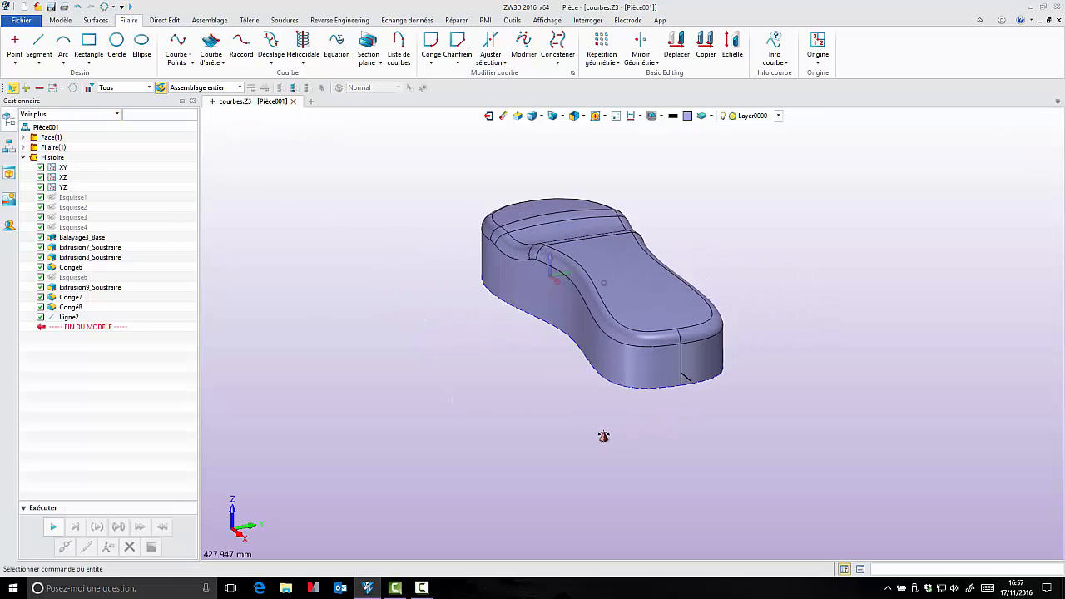
{"action": "left_click", "coordinate": [60, 20]}
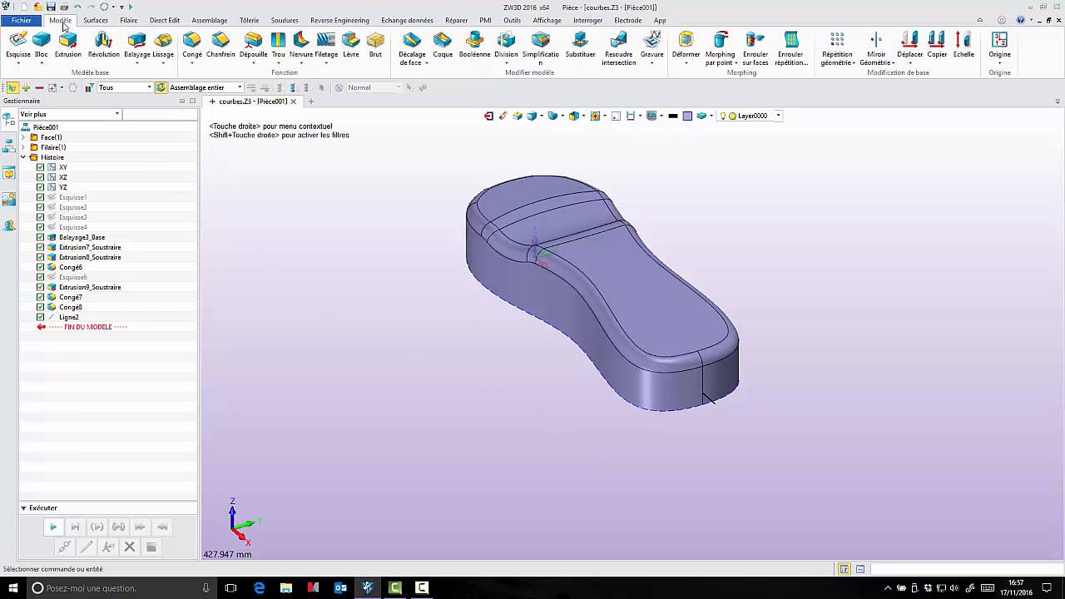
{"action": "left_click", "coordinate": [68, 46]}
{"action": "left_click", "coordinate": [719, 408]}
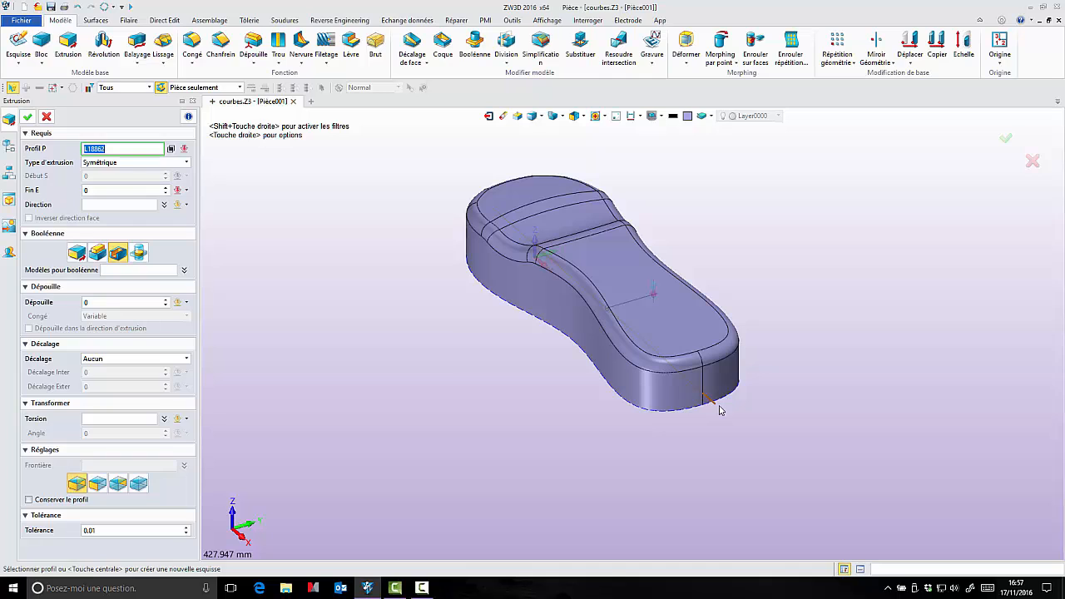
{"action": "middle_click", "coordinate": [721, 410]}
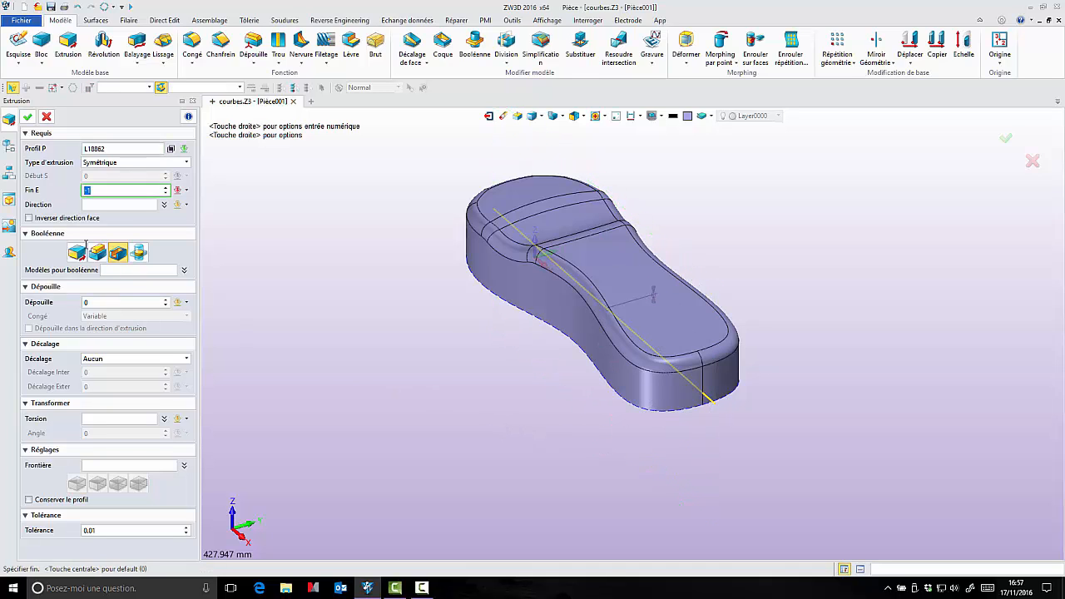
{"action": "left_click", "coordinate": [86, 204]}
{"action": "left_click", "coordinate": [264, 527]}
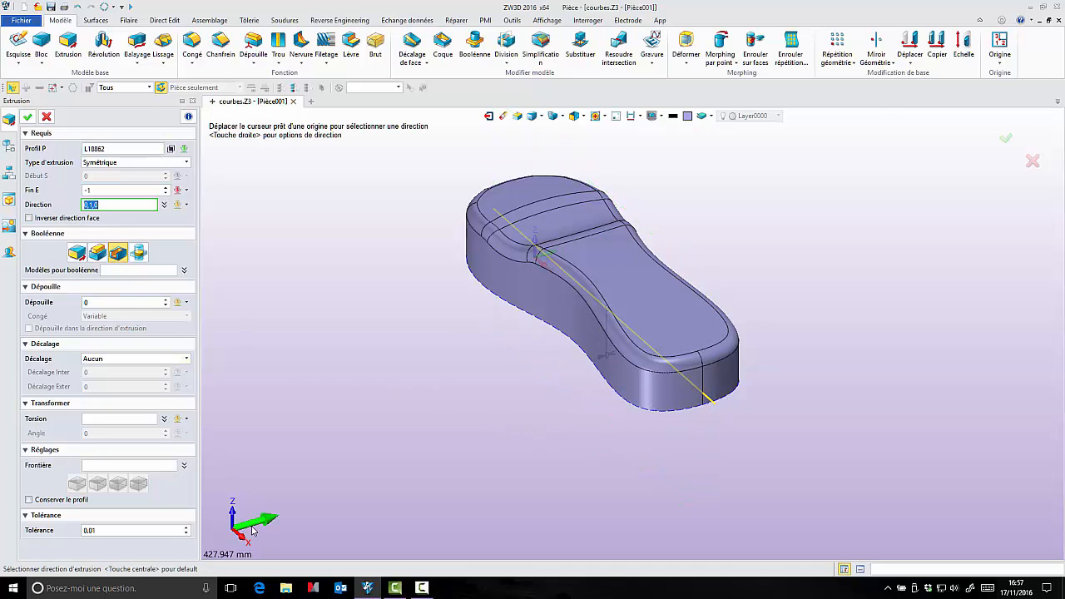
{"action": "left_click", "coordinate": [443, 394]}
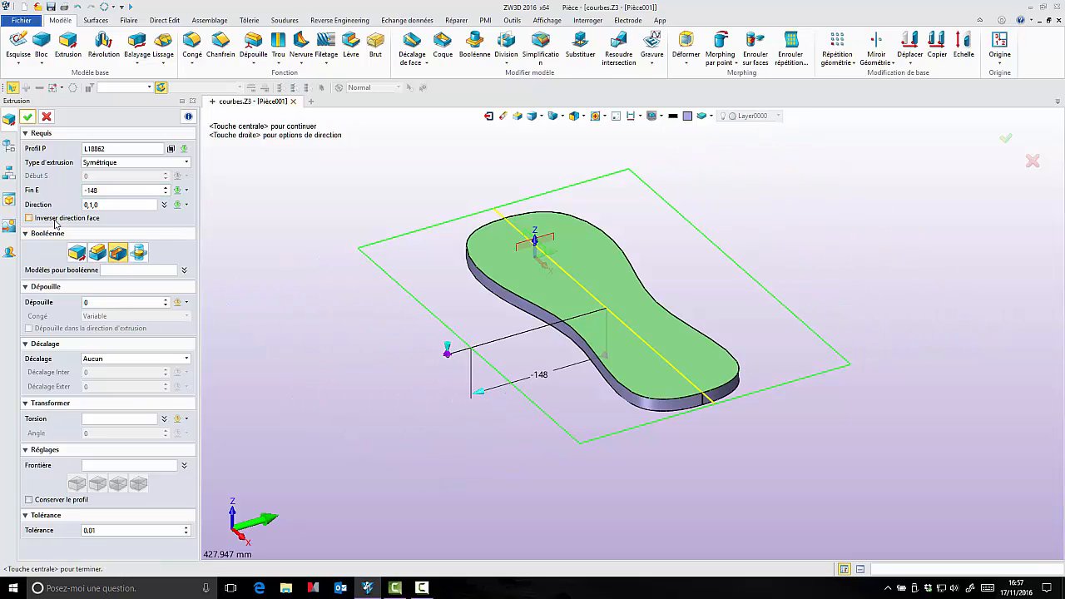
{"action": "left_click", "coordinate": [30, 219]}
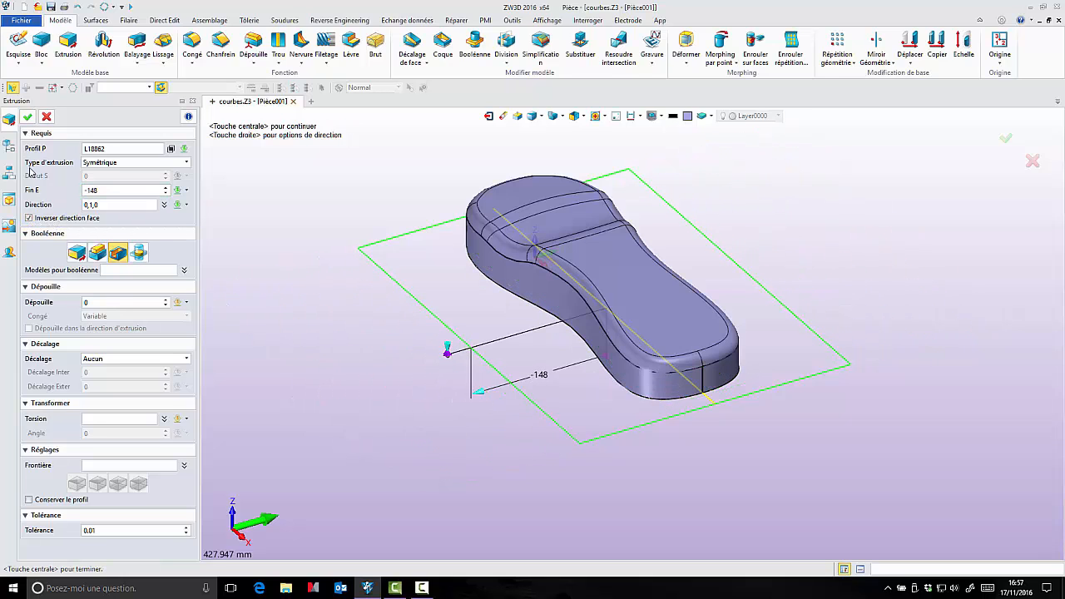
{"action": "left_click", "coordinate": [25, 118]}
- Fillet the perimeter edges of the body's flat underside with a 12 mm radius
{"action": "right_click_drag", "start_coordinate": [308, 257], "coordinate": [356, 161]}
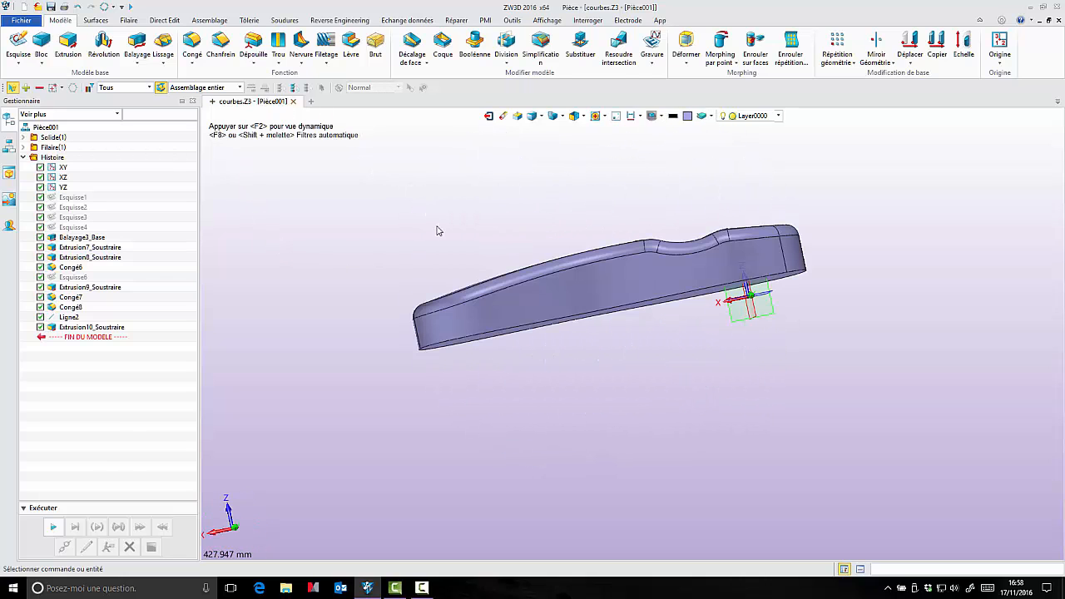
{"action": "right_click_drag", "start_coordinate": [439, 231], "coordinate": [395, 174]}
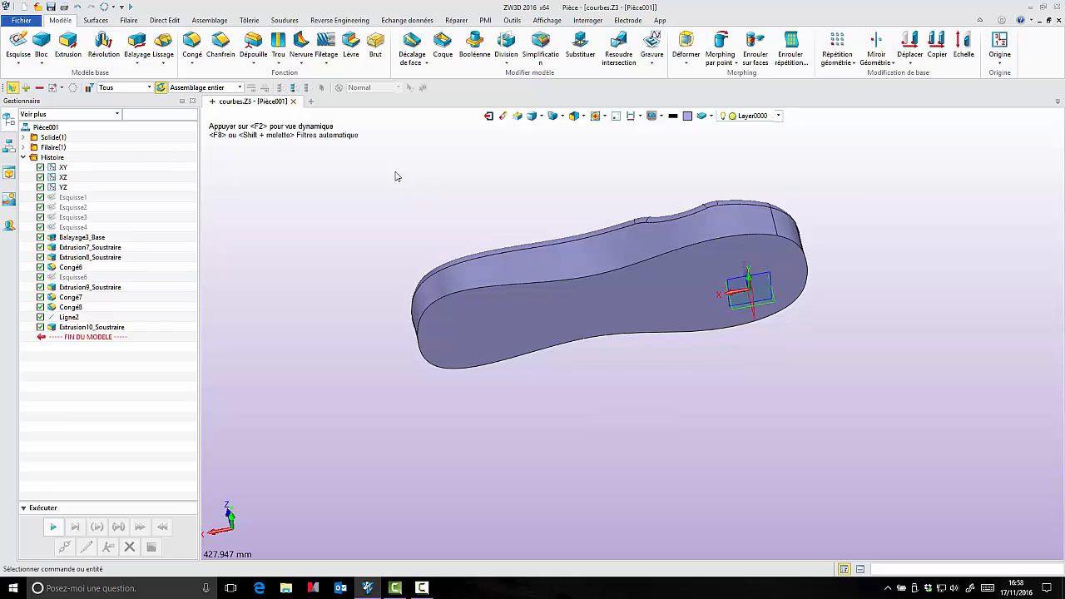
{"action": "left_click", "coordinate": [192, 45]}
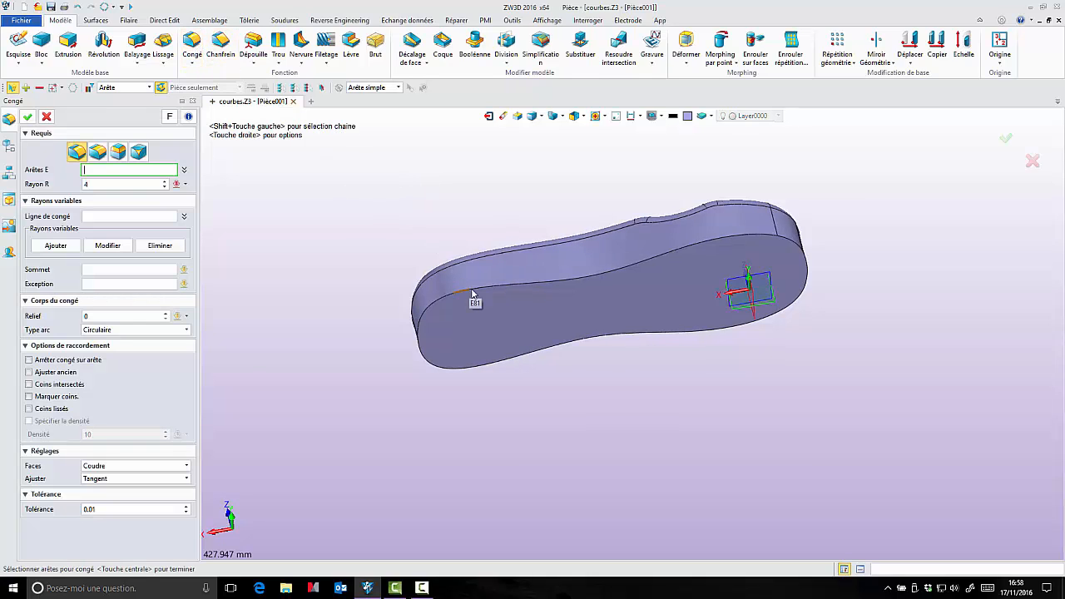
{"action": "left_click", "coordinate": [426, 362]}
{"action": "middle_click_drag", "start_coordinate": [845, 314], "coordinate": [752, 308]}
{"action": "left_click", "coordinate": [741, 320]}
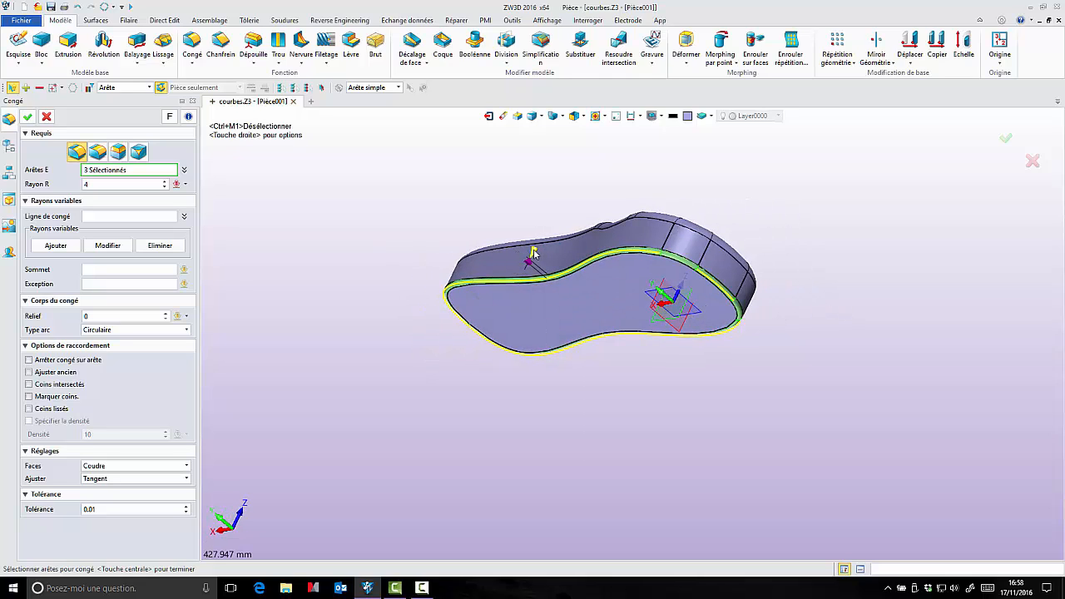
{"action": "left_click_drag", "start_coordinate": [534, 253], "coordinate": [536, 247]}
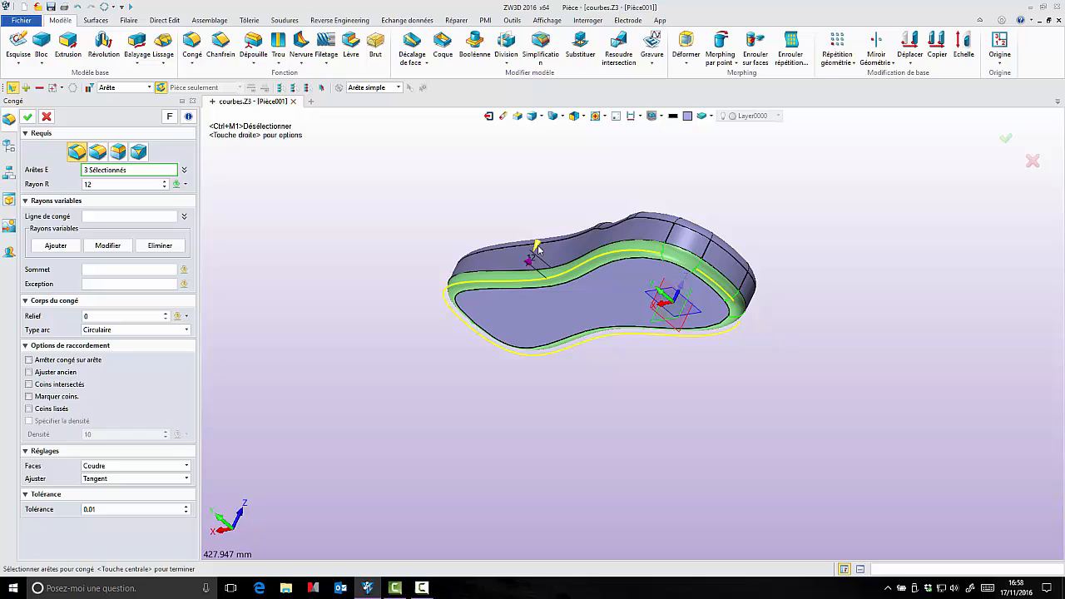
{"action": "left_click", "coordinate": [28, 117]}
{"action": "middle_click_drag", "start_coordinate": [357, 211], "coordinate": [475, 243]}
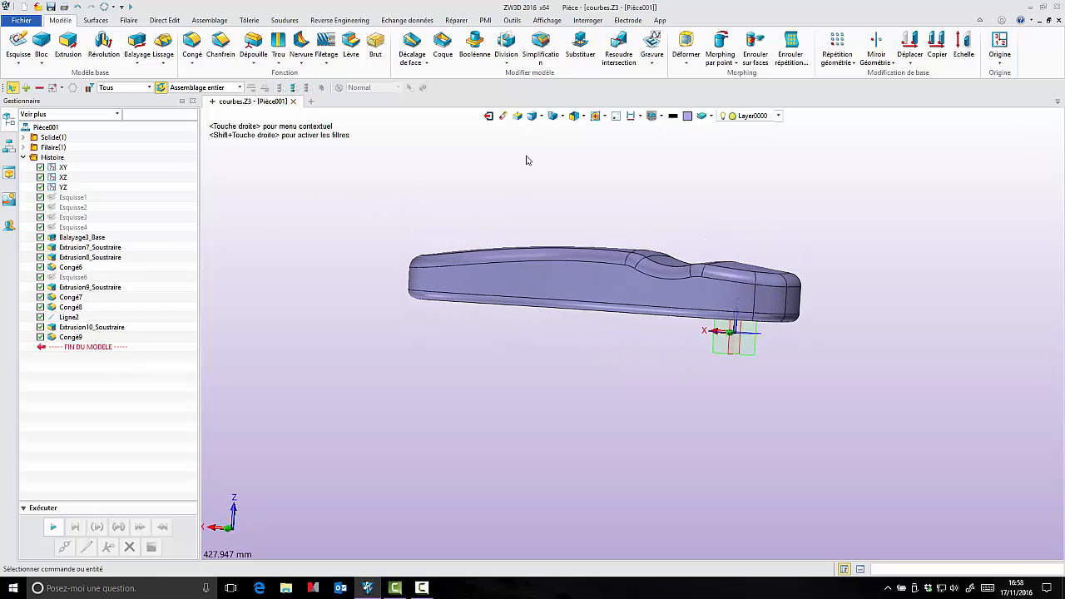
{"action": "left_click", "coordinate": [574, 117]}
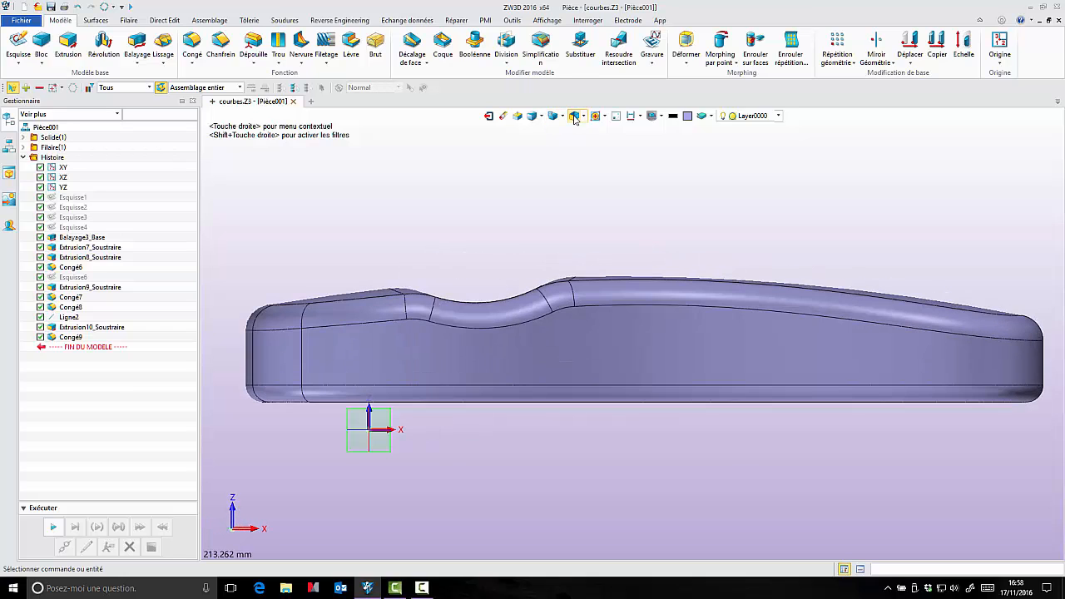
- Draw a straight line in the front view from -81,0,35 to 363,0,35, crossing the body at mid-height
{"action": "scroll", "coordinate": [562, 196], "scroll_direction": "down", "scroll_amount": 3}
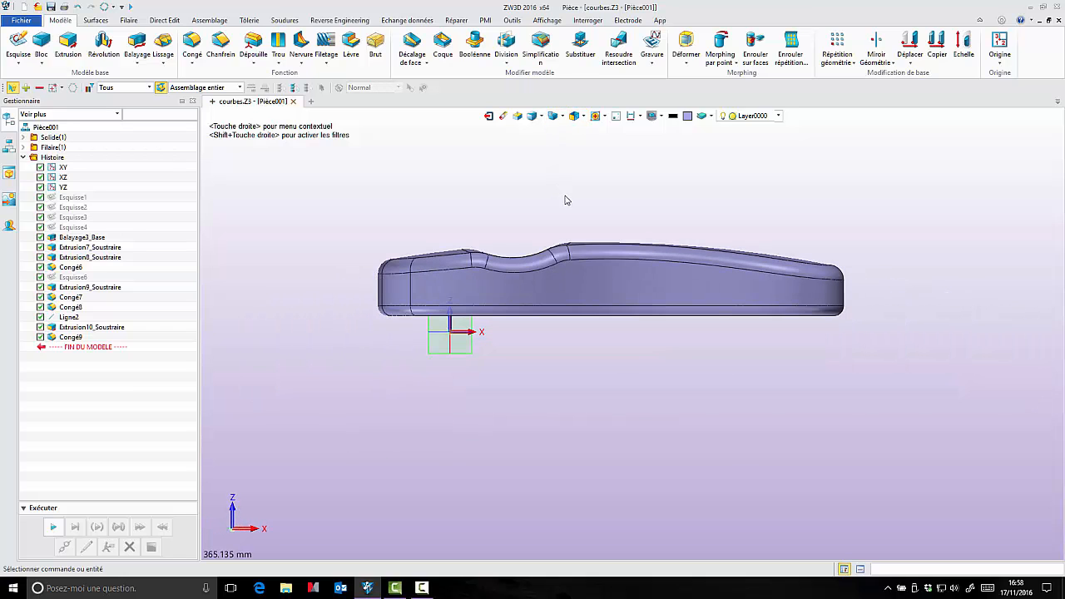
{"action": "left_click", "coordinate": [129, 19]}
{"action": "left_click", "coordinate": [38, 45]}
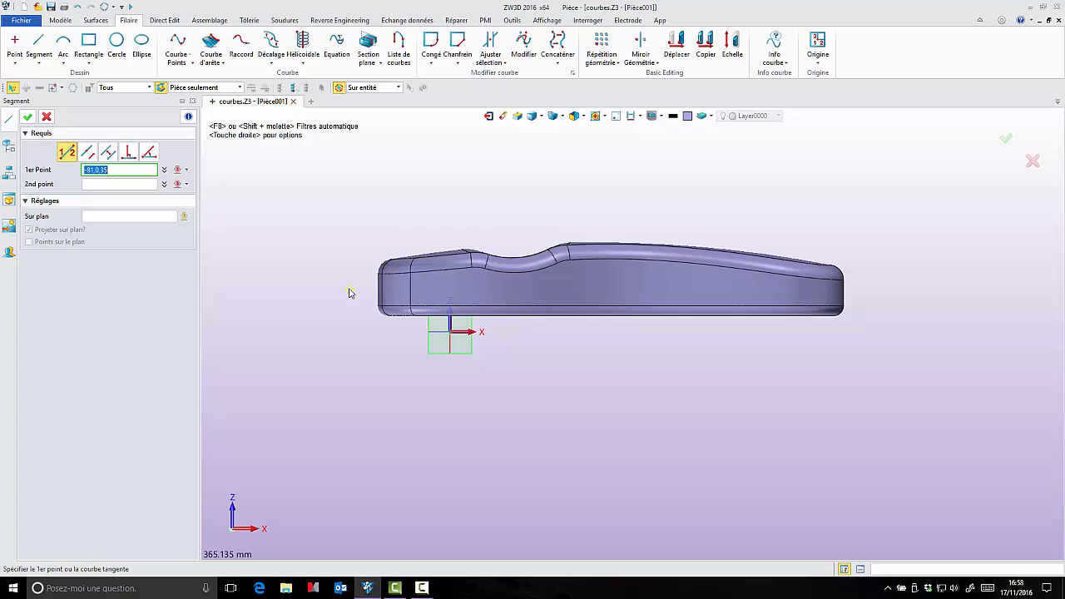
{"action": "key", "text": "Return"}
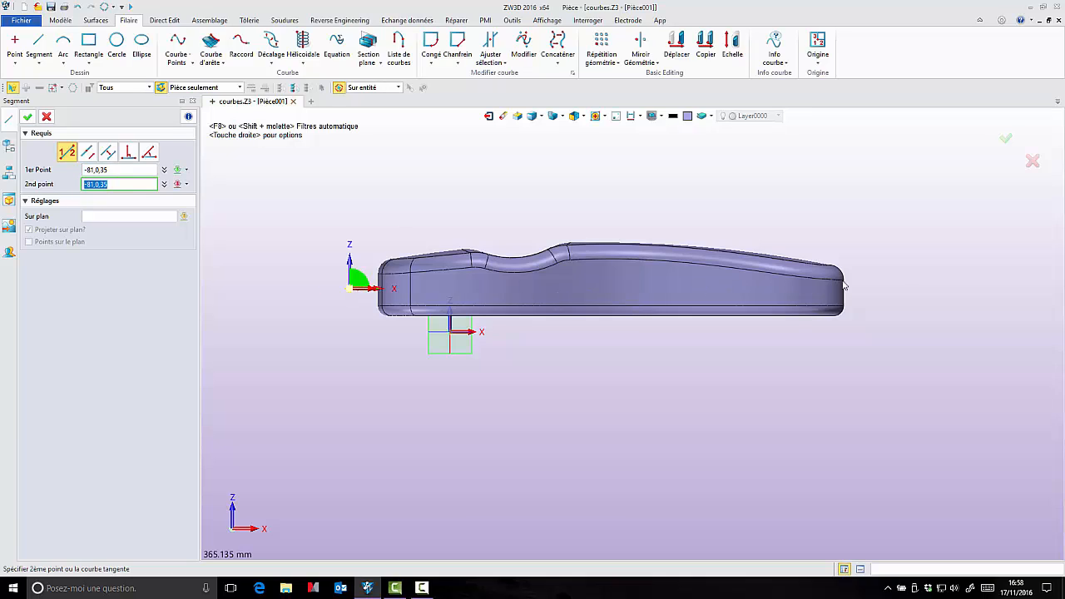
{"action": "left_click", "coordinate": [899, 288]}
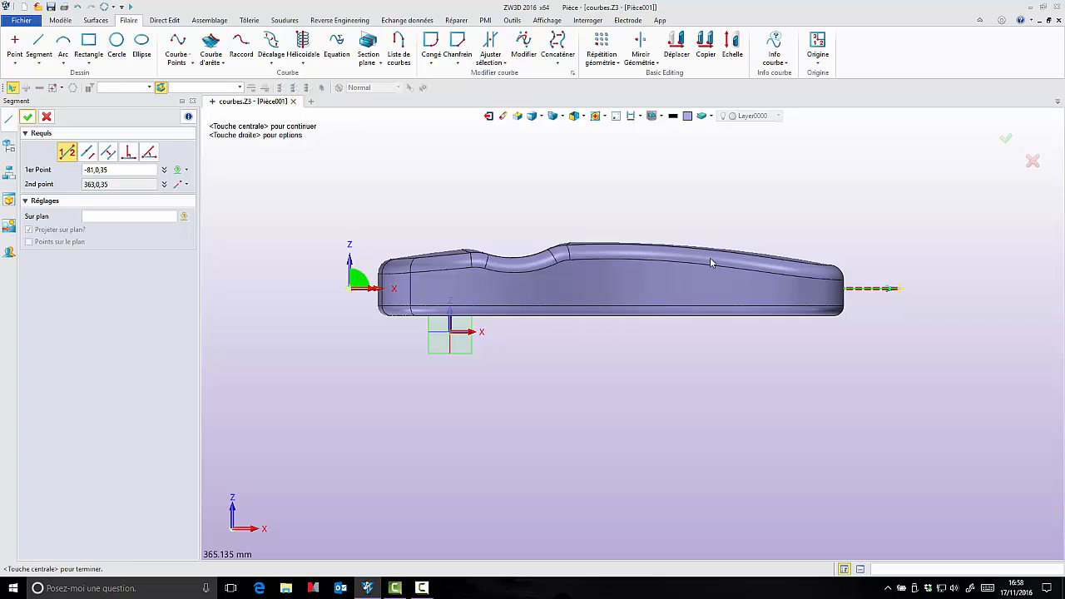
{"action": "left_click", "coordinate": [28, 117]}
- Extrude the new line symmetrically by -136 mm along 0,1,0 as a separate base surface cutting across the body
{"action": "right_click_drag", "start_coordinate": [635, 416], "coordinate": [576, 443]}
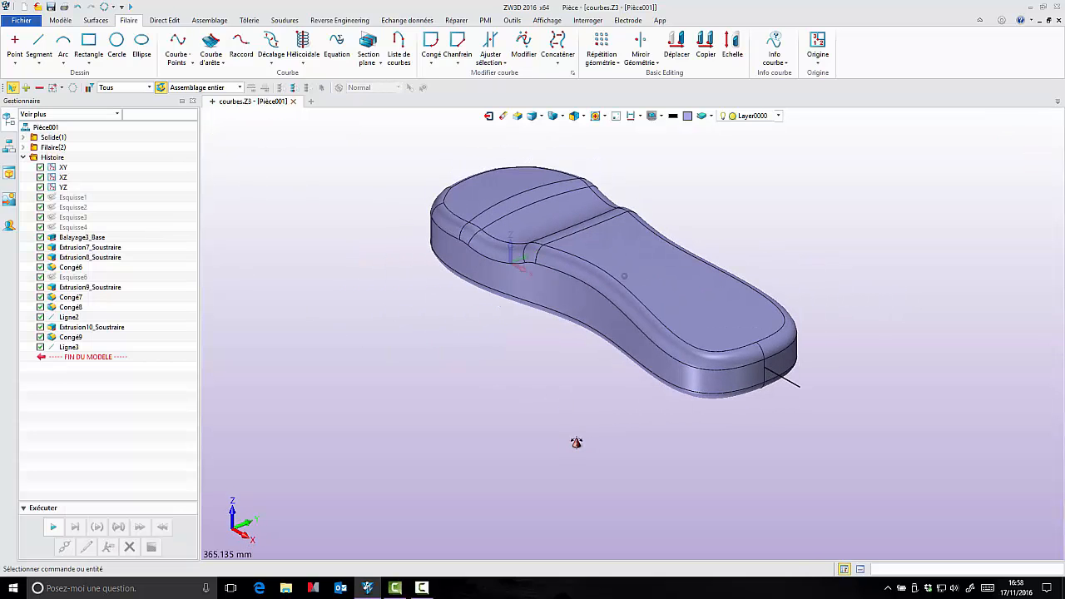
{"action": "left_click", "coordinate": [73, 21]}
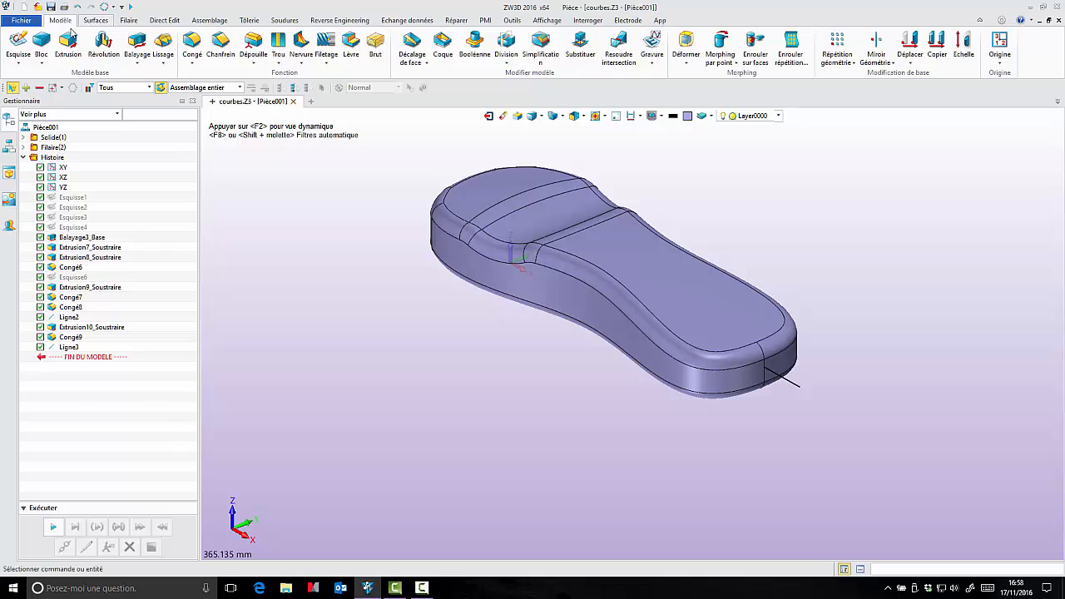
{"action": "left_click", "coordinate": [70, 40]}
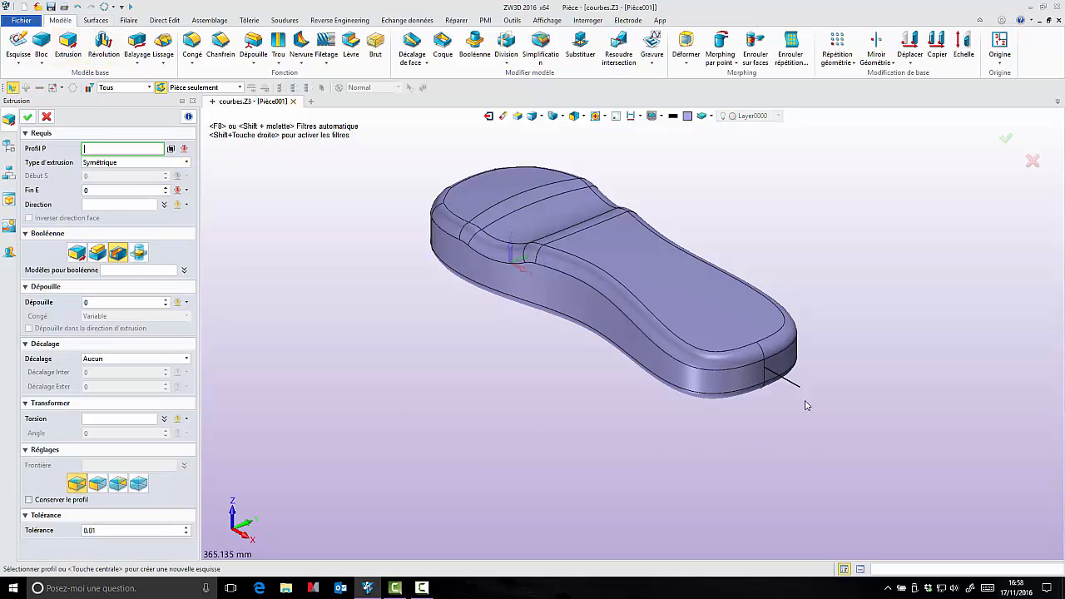
{"action": "left_click", "coordinate": [785, 373]}
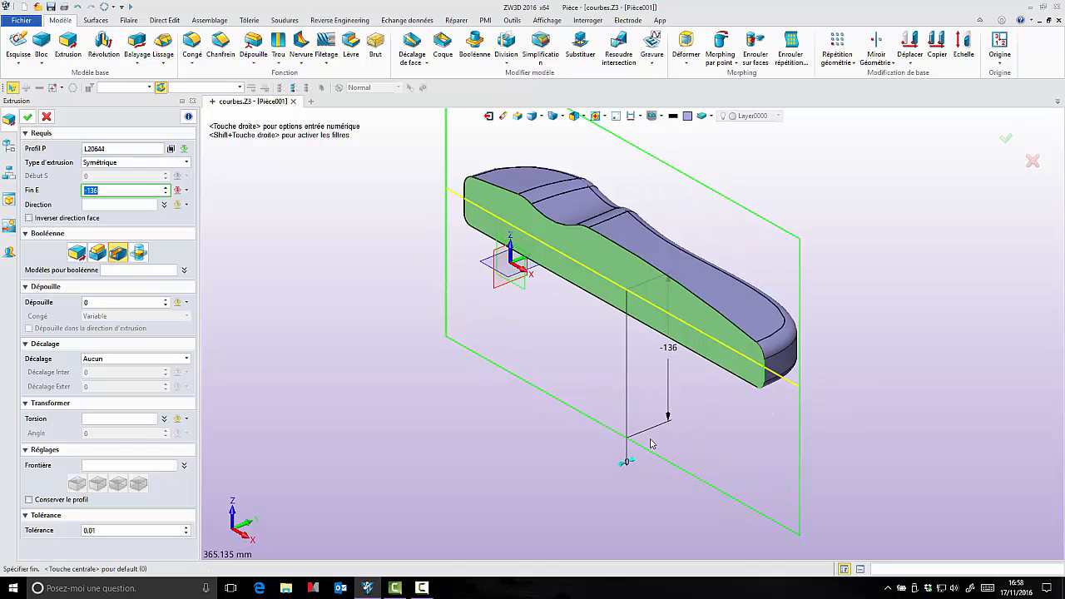
{"action": "left_click", "coordinate": [652, 444]}
{"action": "middle_click", "coordinate": [121, 218]}
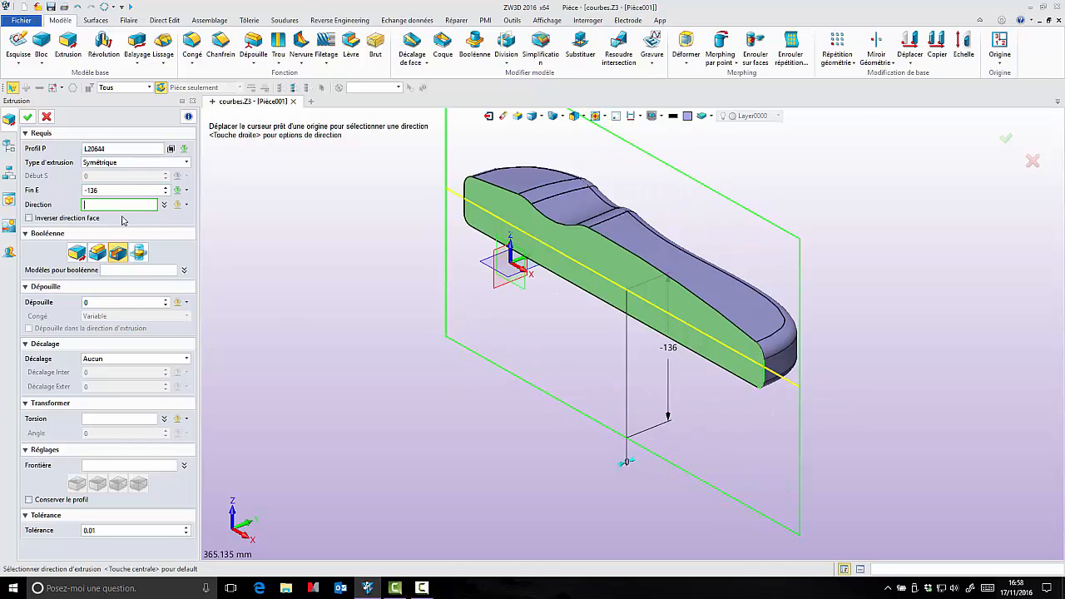
{"action": "left_click", "coordinate": [264, 516]}
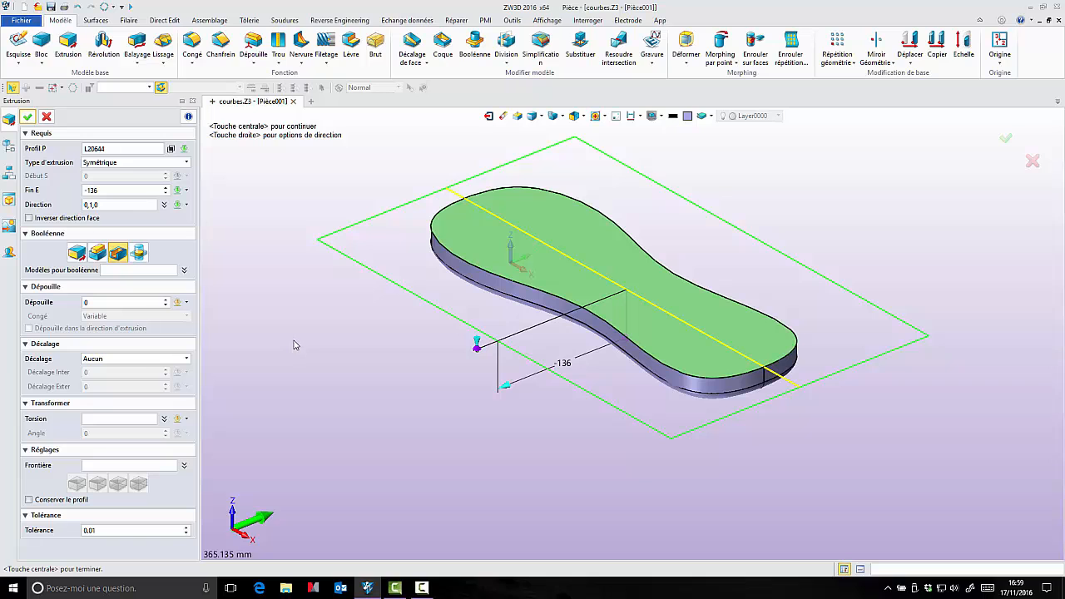
{"action": "left_click", "coordinate": [75, 256]}
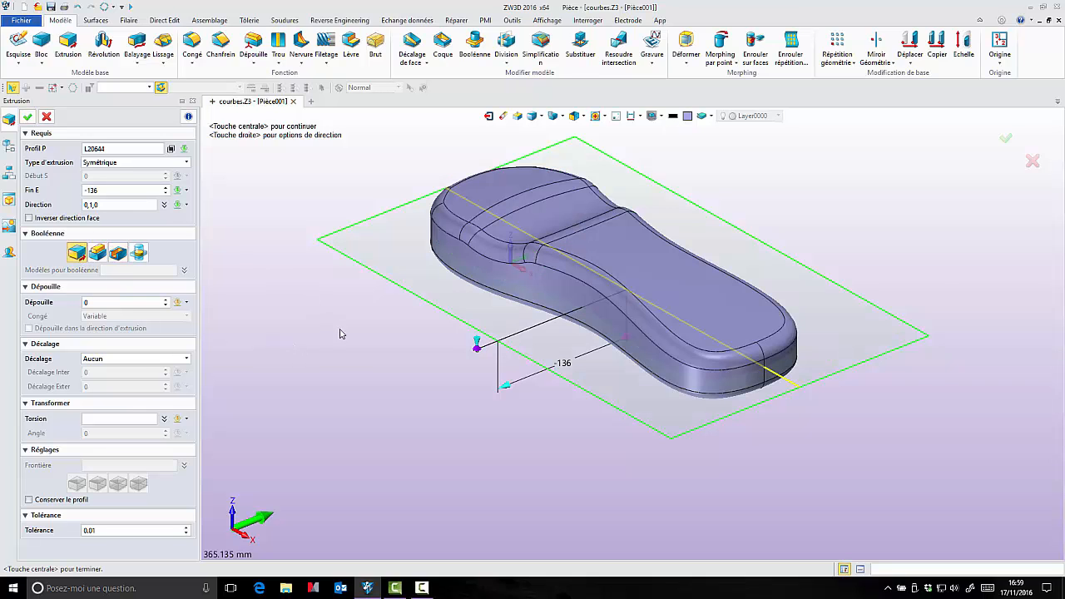
{"action": "mouse_move", "coordinate": [342, 333]}
{"action": "right_mouse_down"}
{"action": "mouse_move", "coordinate": [330, 271]}
{"action": "mouse_move", "coordinate": [350, 315]}
{"action": "right_mouse_up"}
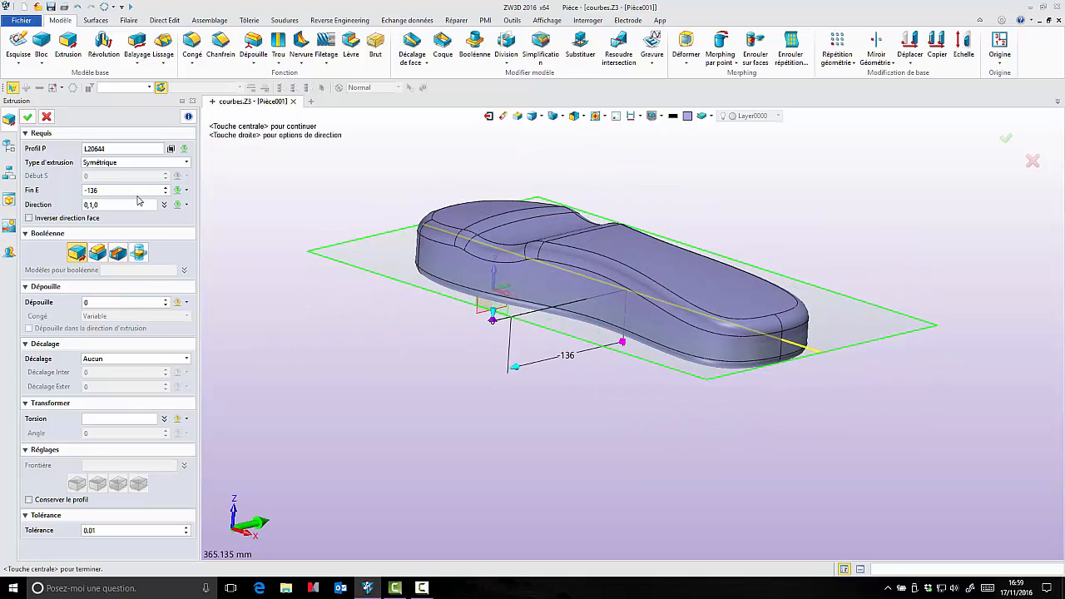
{"action": "left_click", "coordinate": [27, 116]}
- Divide the sole body into upper and lower solids using the extruded planar surface as the cutter, which is discarded
{"action": "right_click_drag", "start_coordinate": [226, 257], "coordinate": [341, 311]}
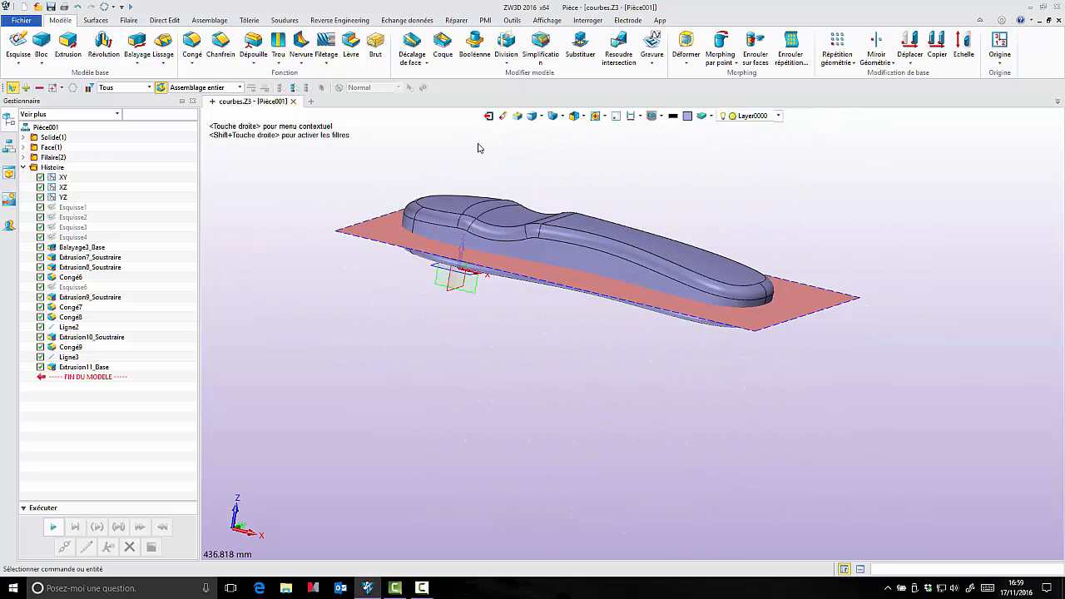
{"action": "scroll", "coordinate": [479, 148], "scroll_direction": "up", "scroll_amount": 2}
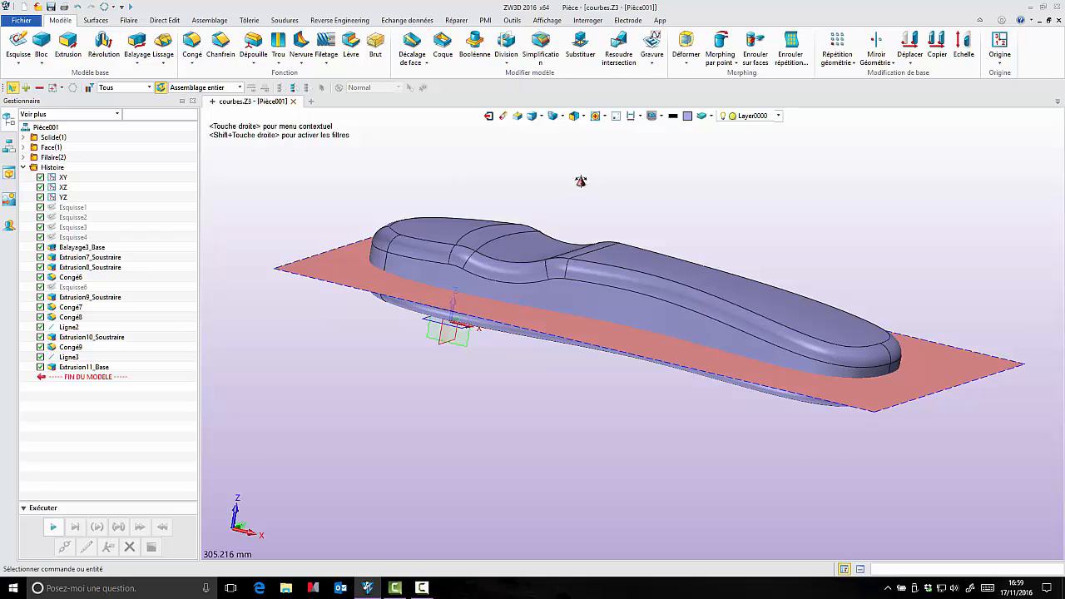
{"action": "mouse_move", "coordinate": [581, 181]}
{"action": "right_mouse_down"}
{"action": "mouse_move", "coordinate": [571, 178]}
{"action": "mouse_move", "coordinate": [579, 186]}
{"action": "right_mouse_up"}
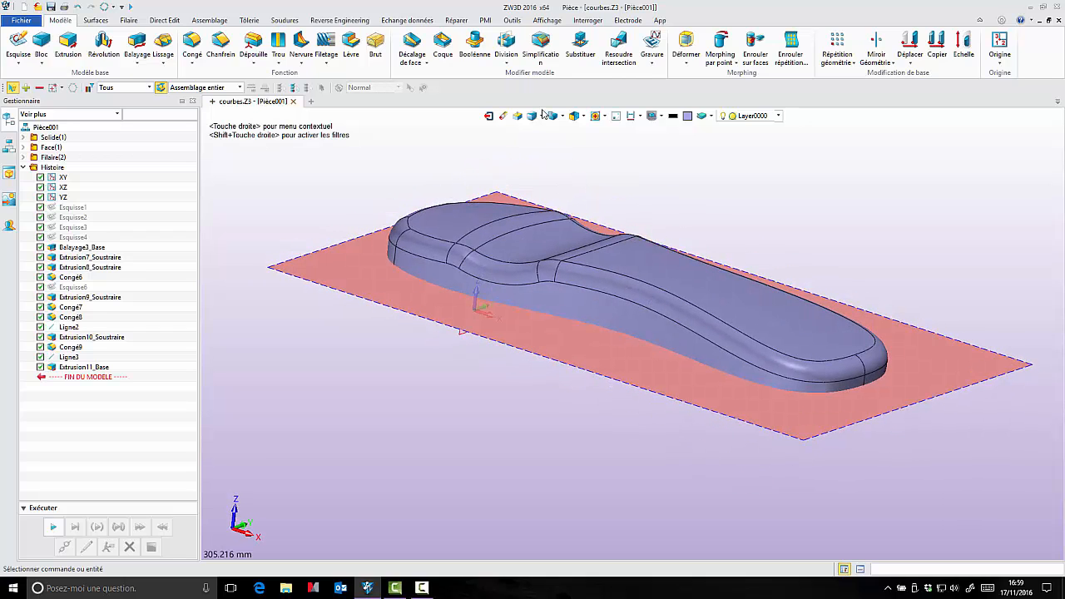
{"action": "left_click", "coordinate": [513, 67]}
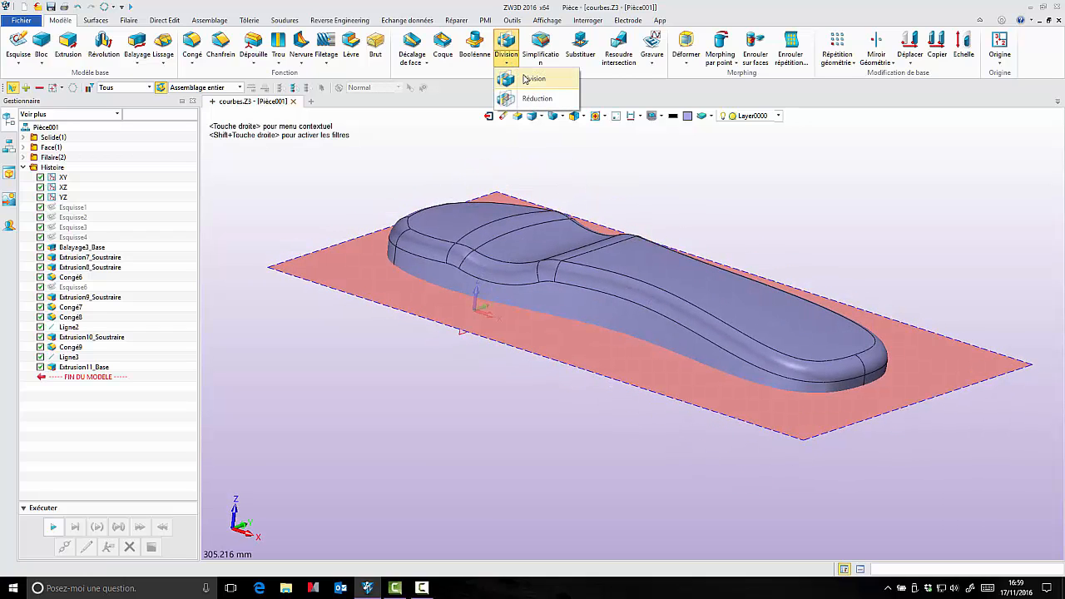
{"action": "left_click", "coordinate": [525, 78]}
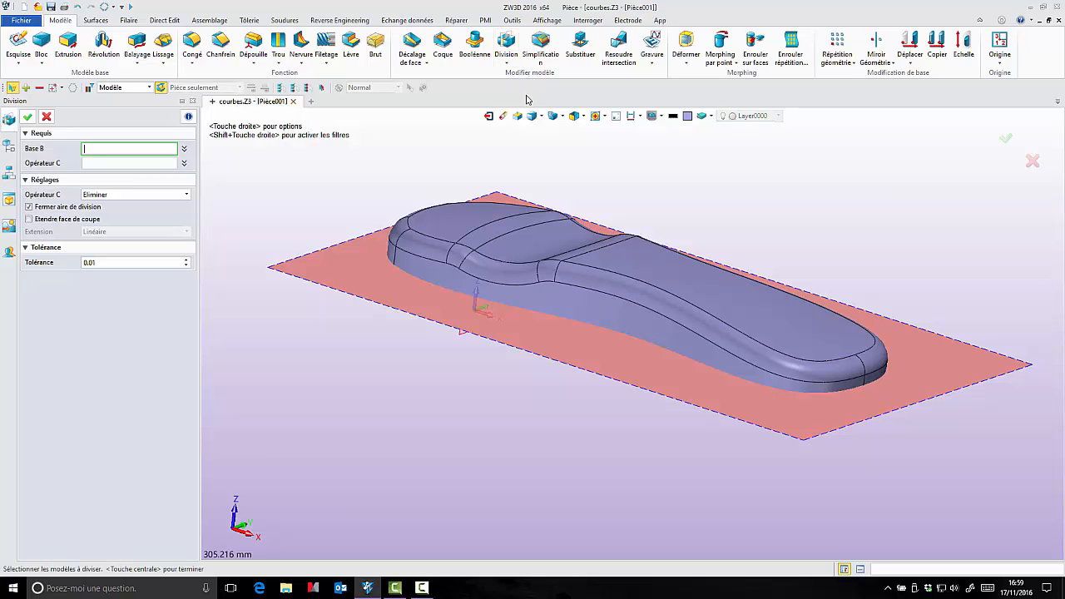
{"action": "left_click", "coordinate": [505, 233]}
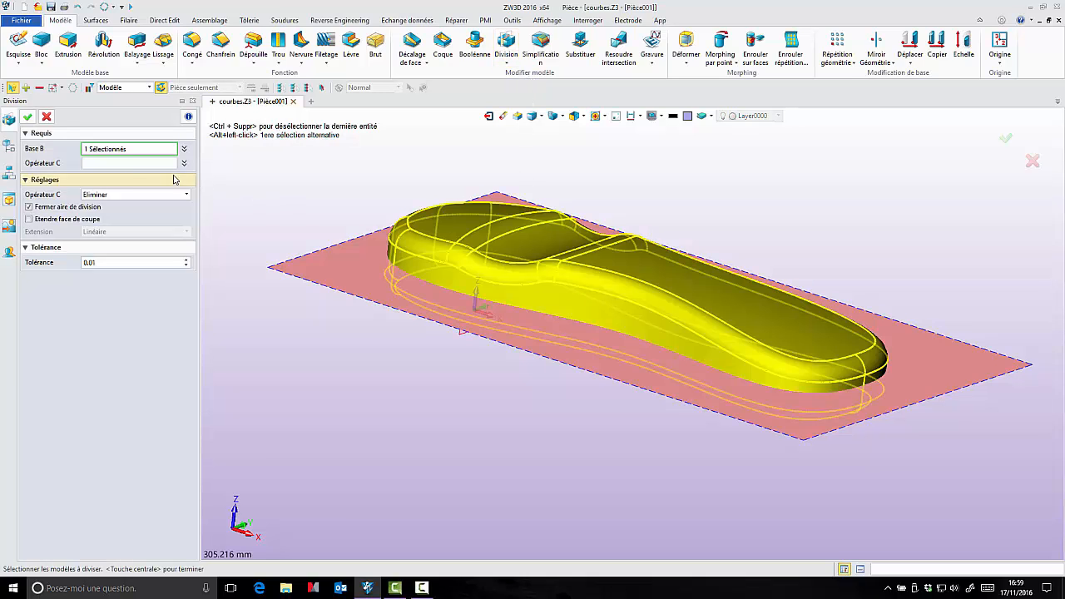
{"action": "left_click", "coordinate": [143, 164]}
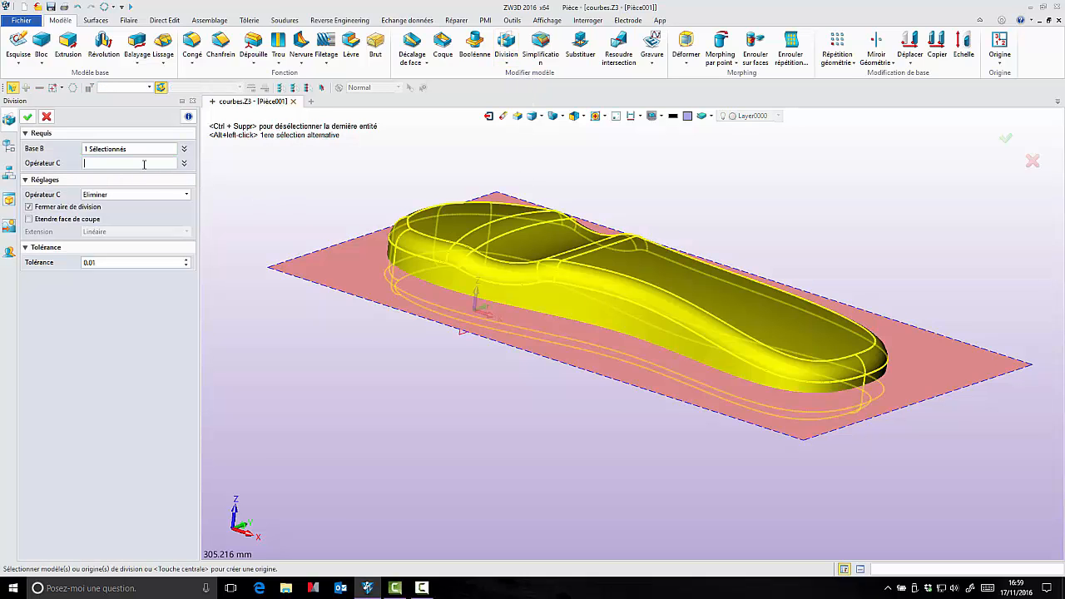
{"action": "left_click", "coordinate": [312, 275]}
{"action": "left_click", "coordinate": [27, 117]}
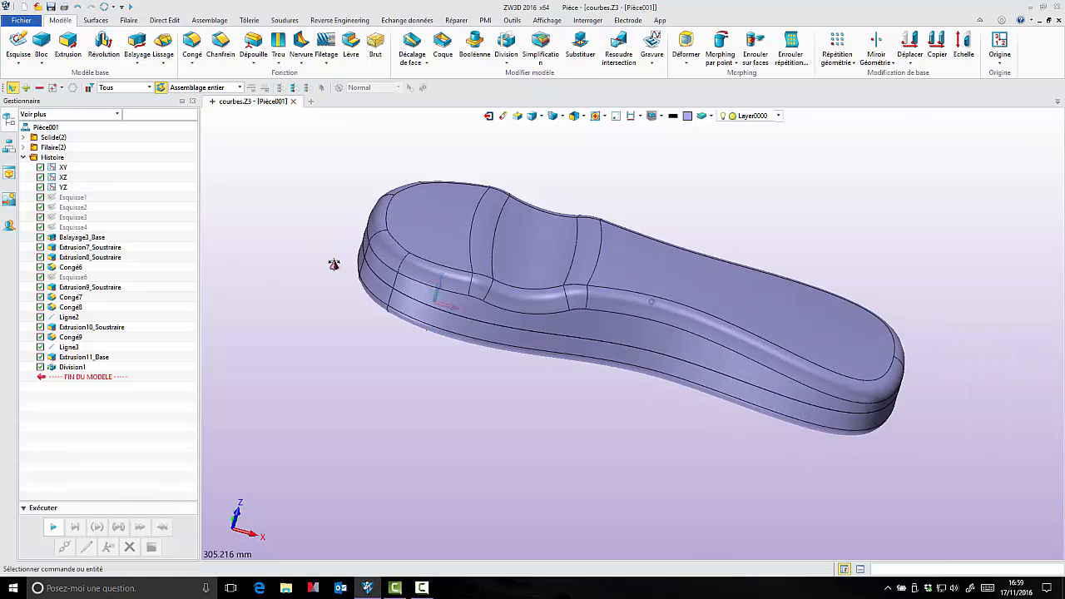
- Restrict the selection filter to models (Modèle) and colour the upper solid light green
{"action": "middle_click_drag", "start_coordinate": [334, 263], "coordinate": [366, 250]}
{"action": "left_click", "coordinate": [129, 89]}
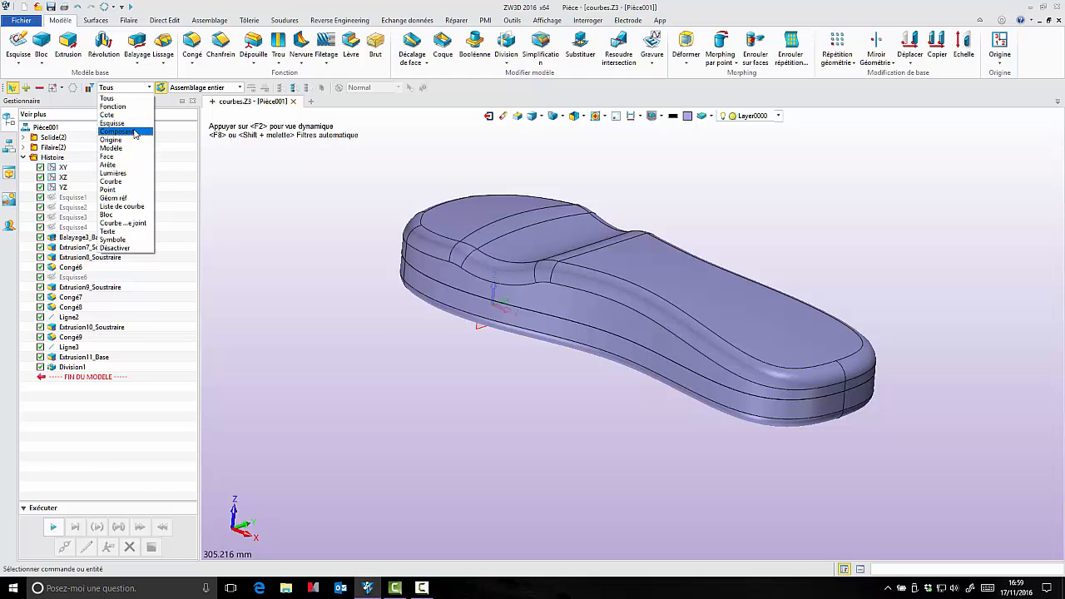
{"action": "left_click", "coordinate": [113, 148]}
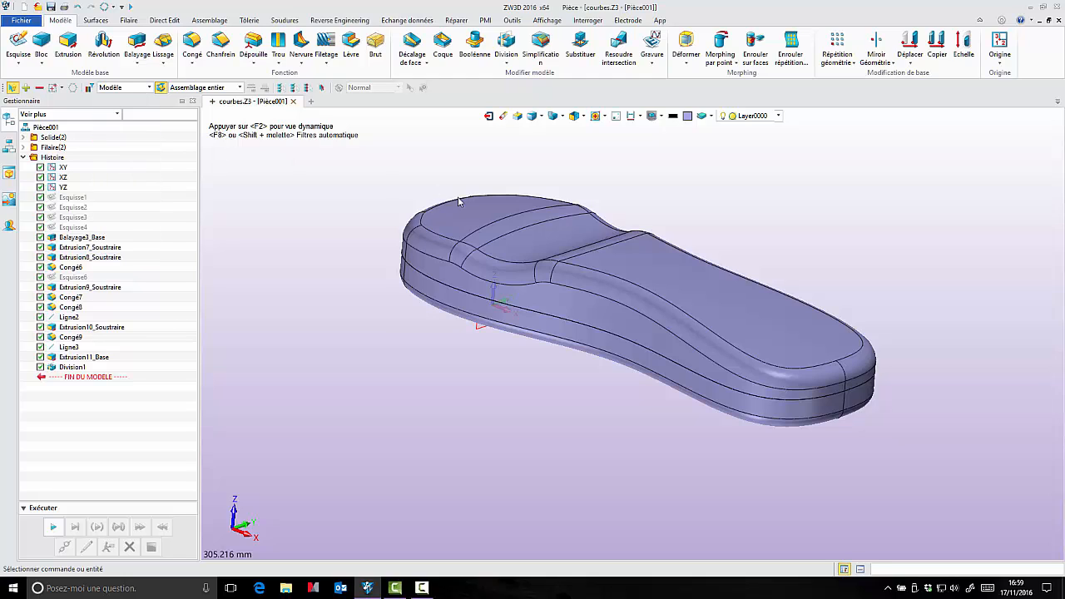
{"action": "left_click", "coordinate": [458, 217]}
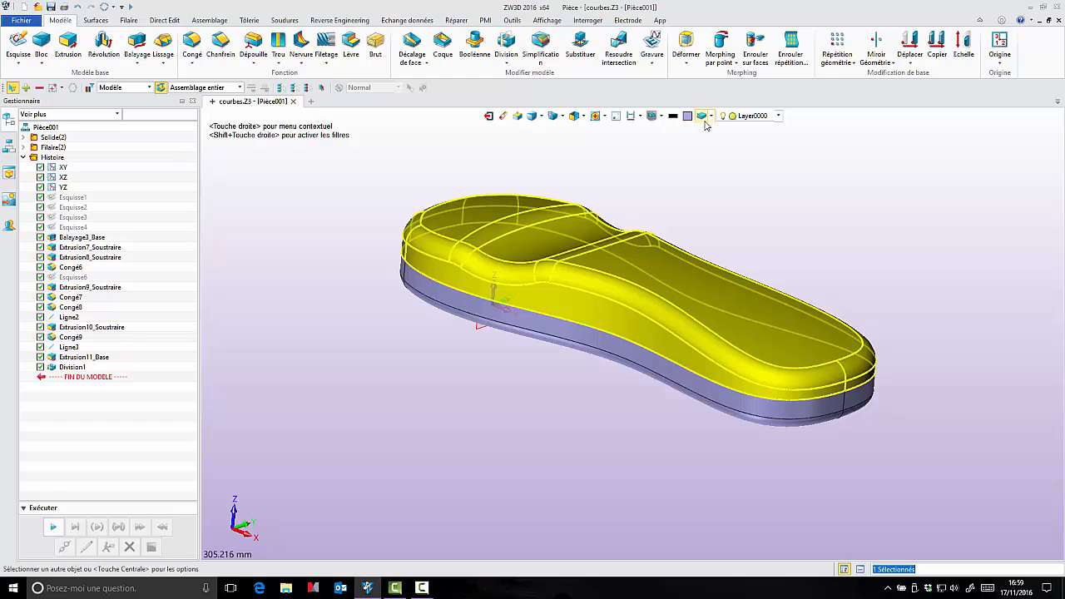
{"action": "left_click", "coordinate": [711, 117]}
{"action": "left_click", "coordinate": [688, 120]}
{"action": "left_click", "coordinate": [689, 121]}
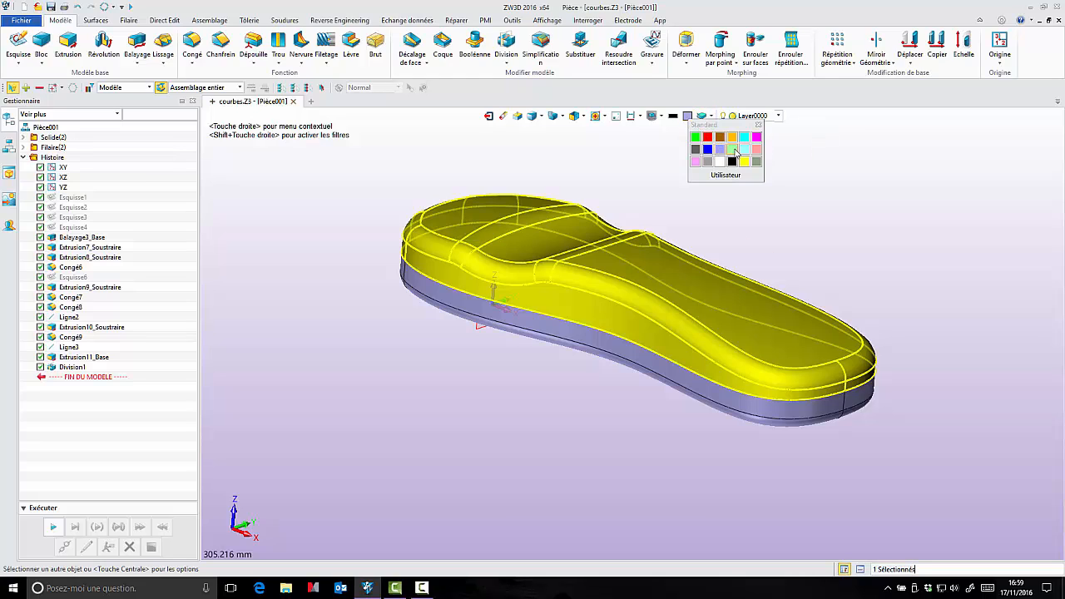
{"action": "left_click", "coordinate": [734, 151]}
- Expand the list of solids and hide the upper solid S1, leaving the lower one displayed
{"action": "middle_click_drag", "start_coordinate": [706, 181], "coordinate": [748, 181]}
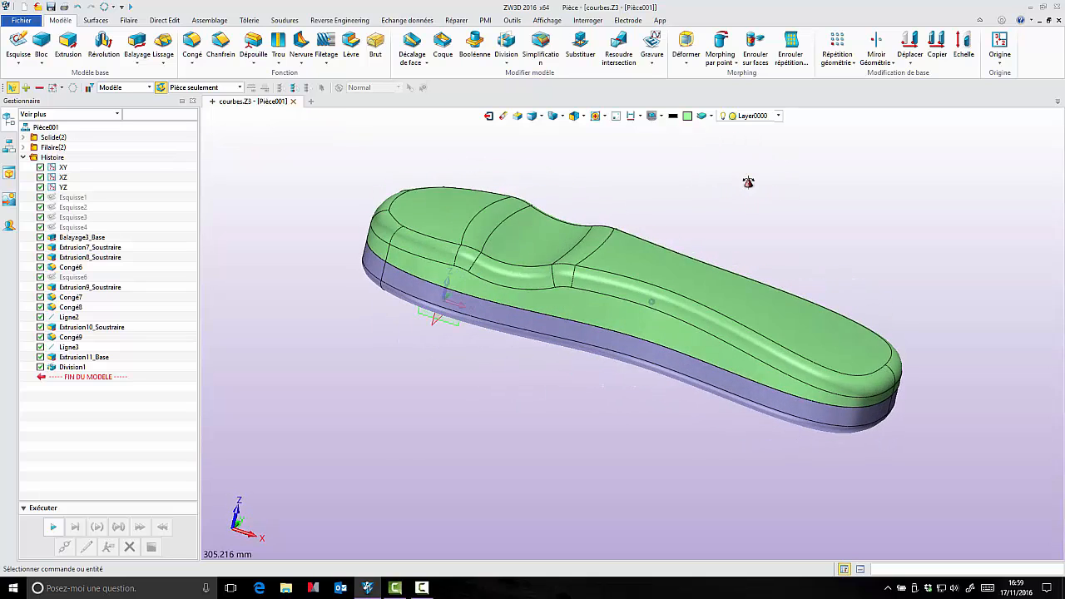
{"action": "right_click_drag", "start_coordinate": [748, 182], "coordinate": [718, 176]}
{"action": "scroll", "coordinate": [753, 171], "scroll_direction": "up", "scroll_amount": 2}
{"action": "scroll", "coordinate": [749, 172], "scroll_direction": "down", "scroll_amount": 1}
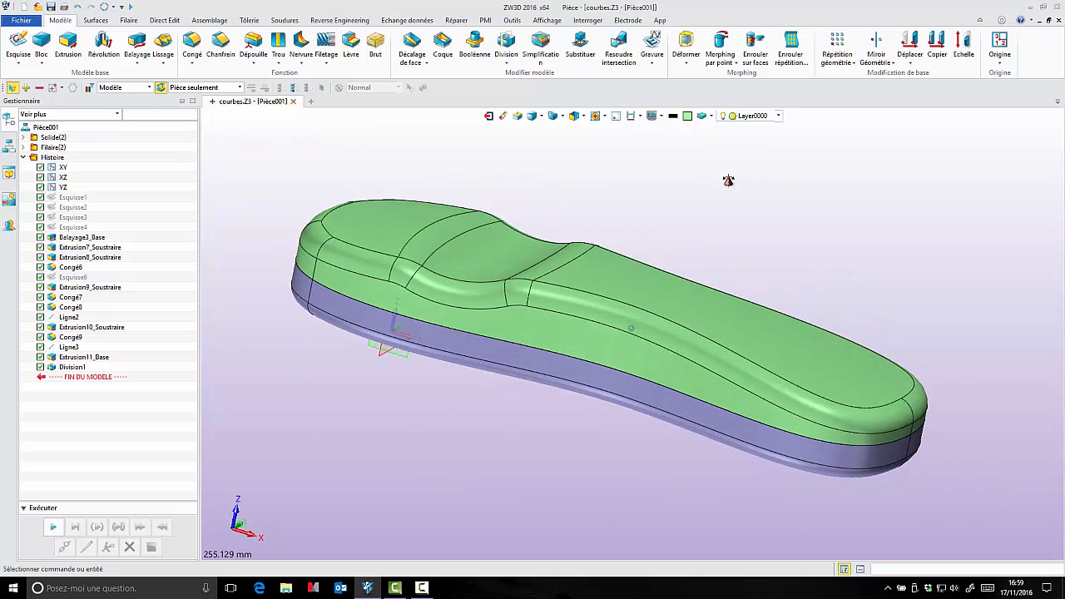
{"action": "left_click", "coordinate": [23, 139]}
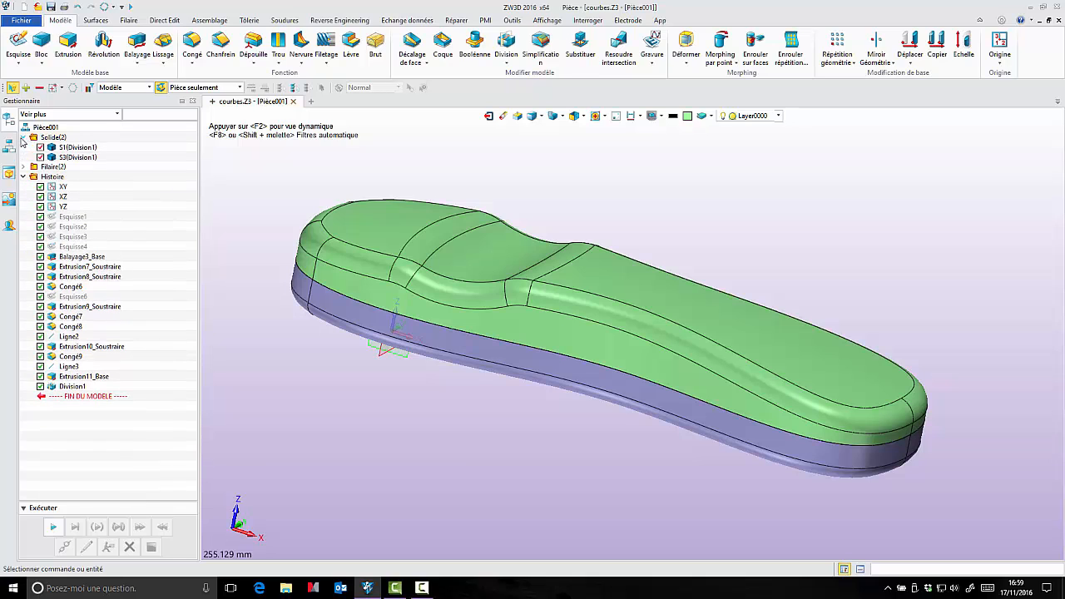
{"action": "left_click", "coordinate": [40, 148]}
- Shell the lower solid with a thickness of -0.5 mm, leaving its flat upper face open
{"action": "right_click_drag", "start_coordinate": [261, 342], "coordinate": [286, 361]}
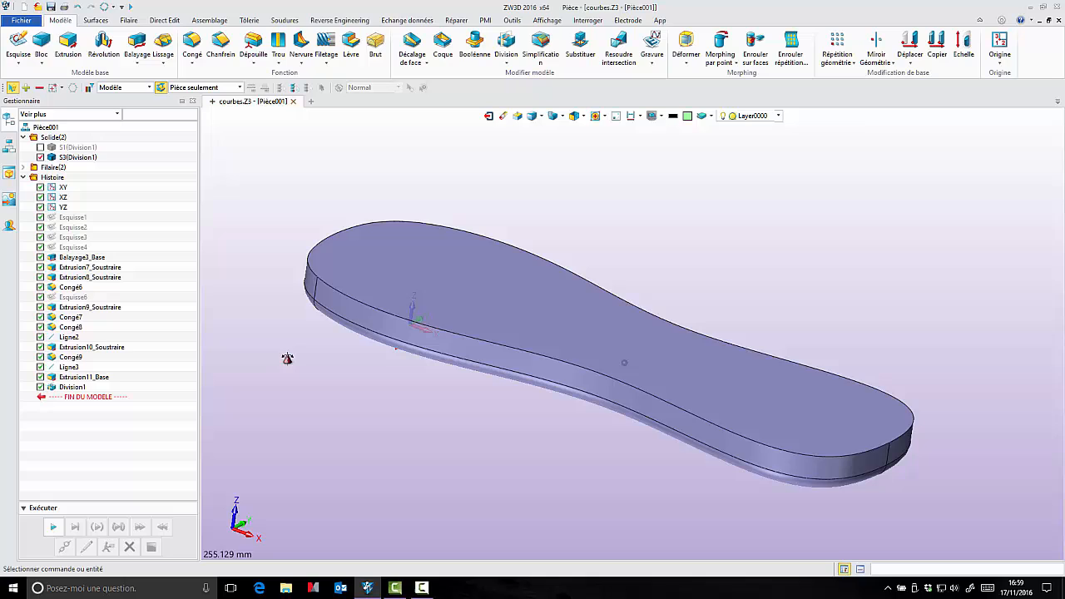
{"action": "left_click", "coordinate": [442, 53]}
{"action": "left_click", "coordinate": [410, 234]}
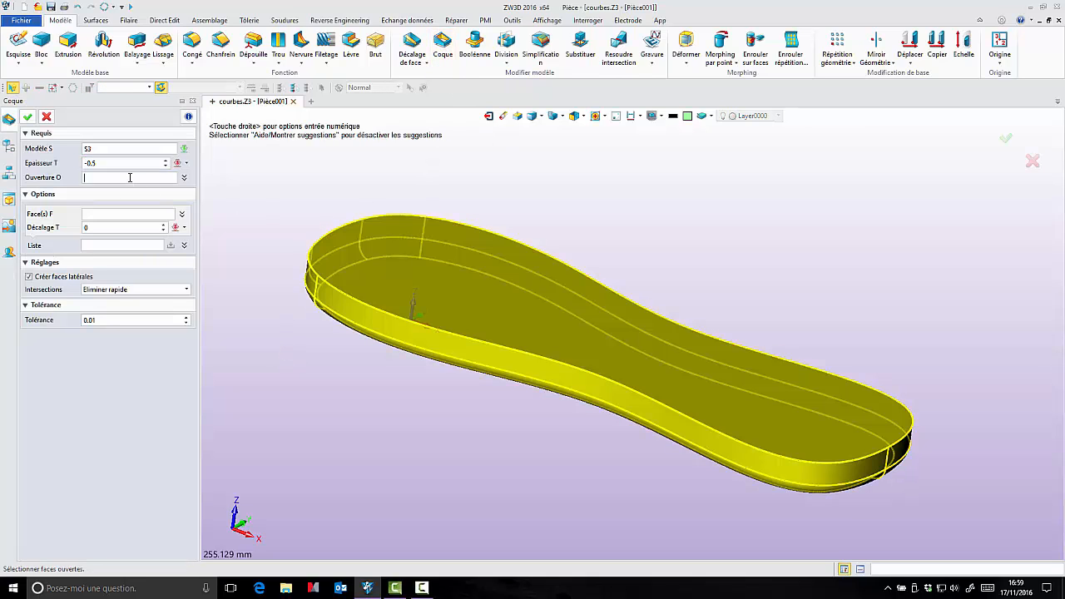
{"action": "left_click", "coordinate": [366, 242]}
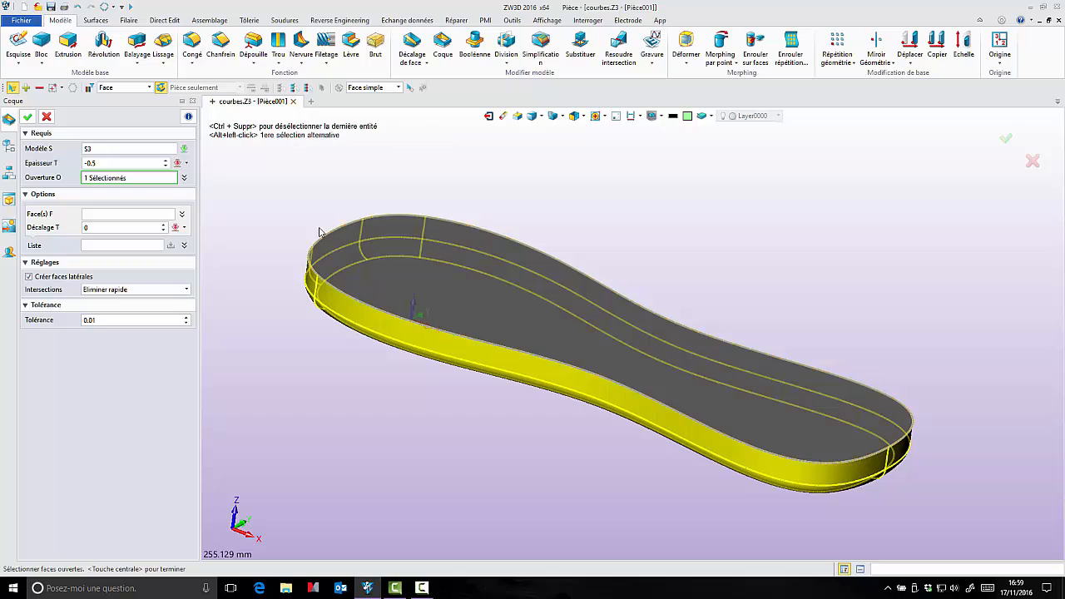
{"action": "left_click", "coordinate": [28, 117]}
- Redefine the shell feature of the lower solid with a thickness of -2 mm
{"action": "right_click_drag", "start_coordinate": [308, 241], "coordinate": [263, 179]}
{"action": "right_click", "coordinate": [81, 397]}
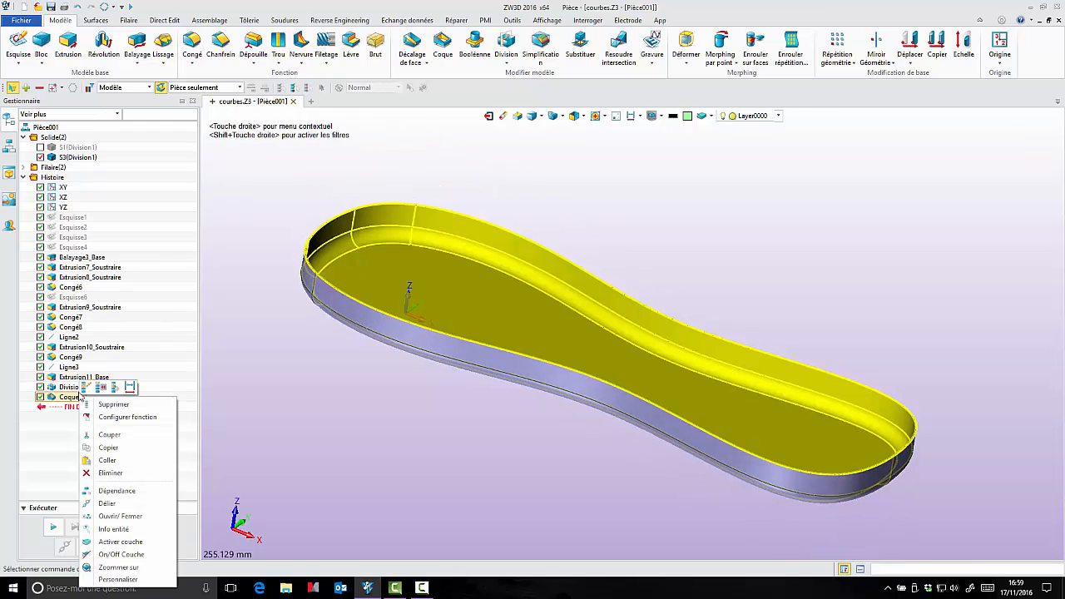
{"action": "left_click", "coordinate": [85, 387]}
{"action": "left_click", "coordinate": [105, 163]}
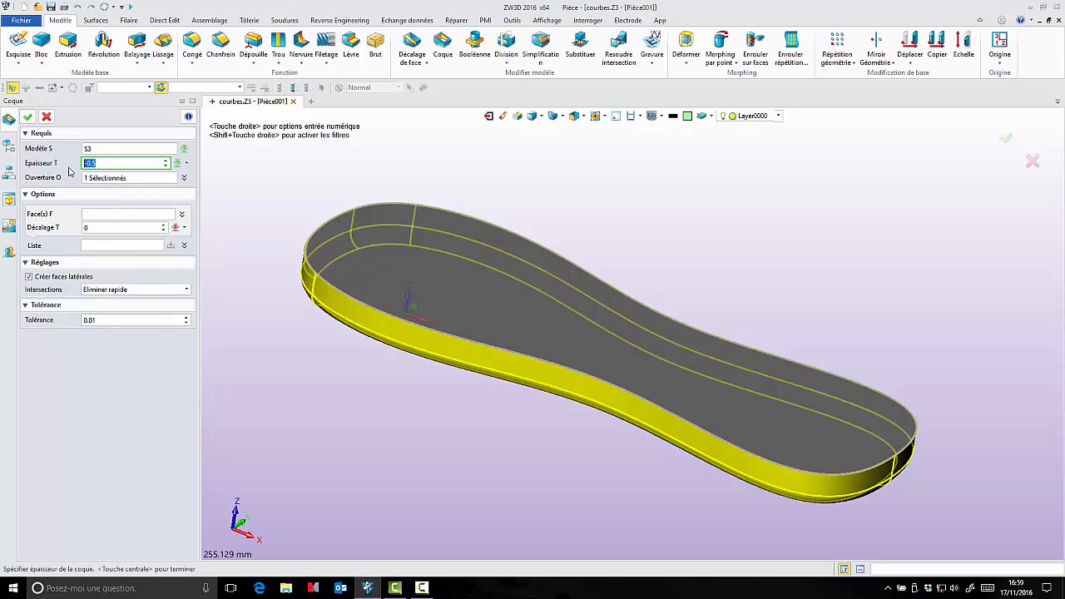
{"action": "key", "text": "Return"}
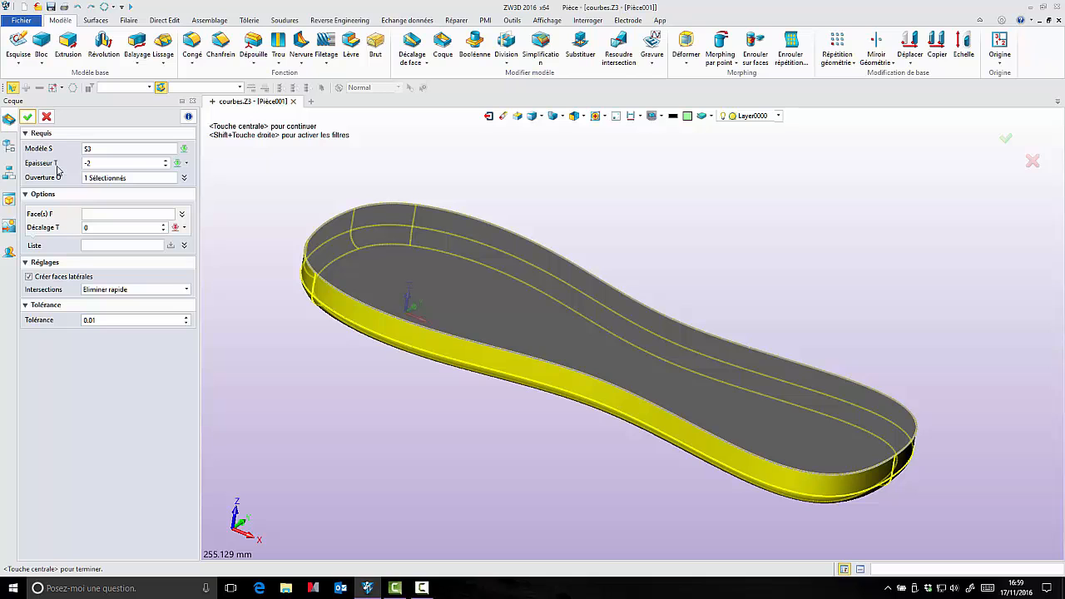
{"action": "left_click", "coordinate": [27, 117]}
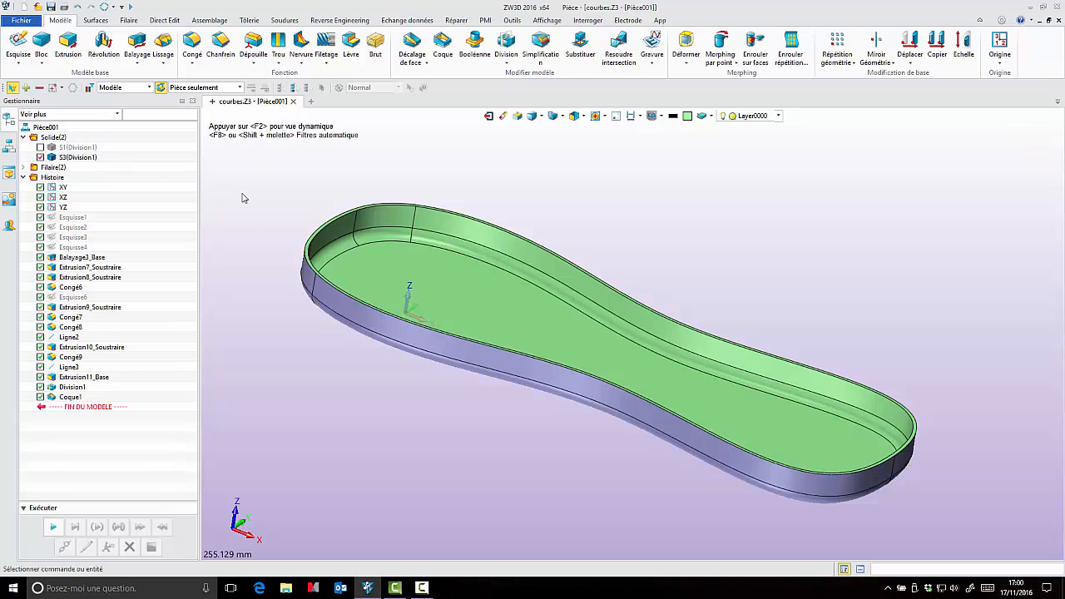
{"action": "middle_click_drag", "start_coordinate": [250, 233], "coordinate": [236, 191]}
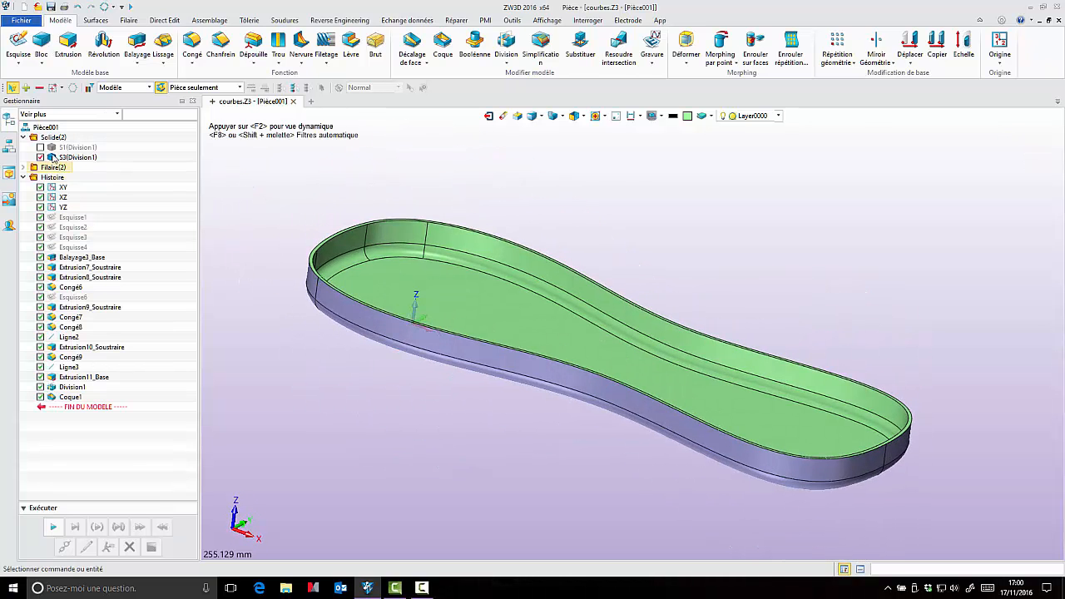
- Display only the upper solid S1 and shell it with a thickness of -2 mm, leaving its flat underside open
{"action": "left_click", "coordinate": [40, 147]}
{"action": "right_click_drag", "start_coordinate": [240, 238], "coordinate": [269, 150]}
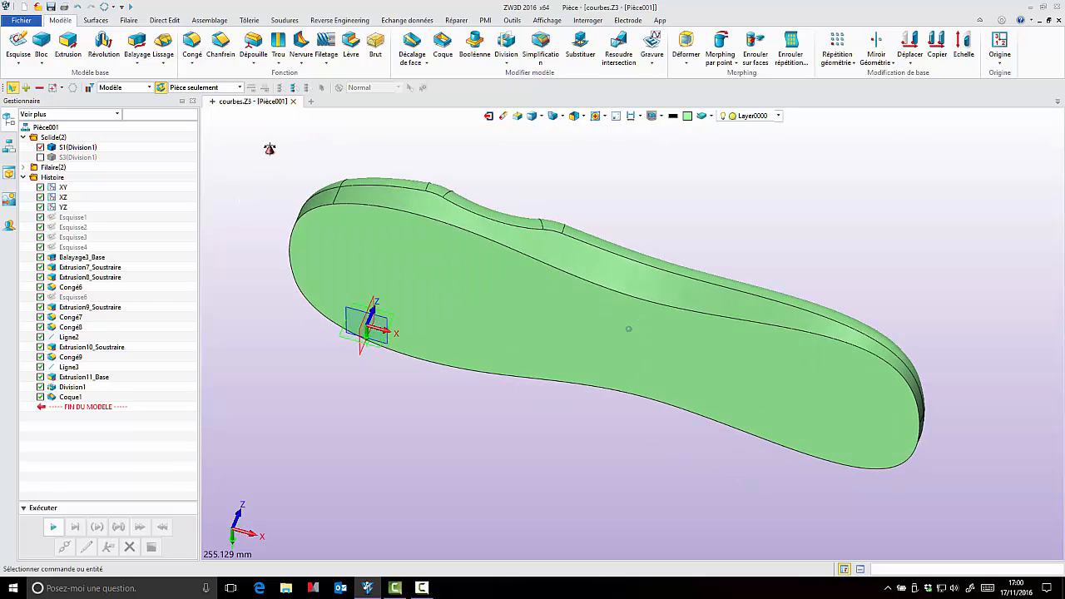
{"action": "left_click", "coordinate": [443, 44]}
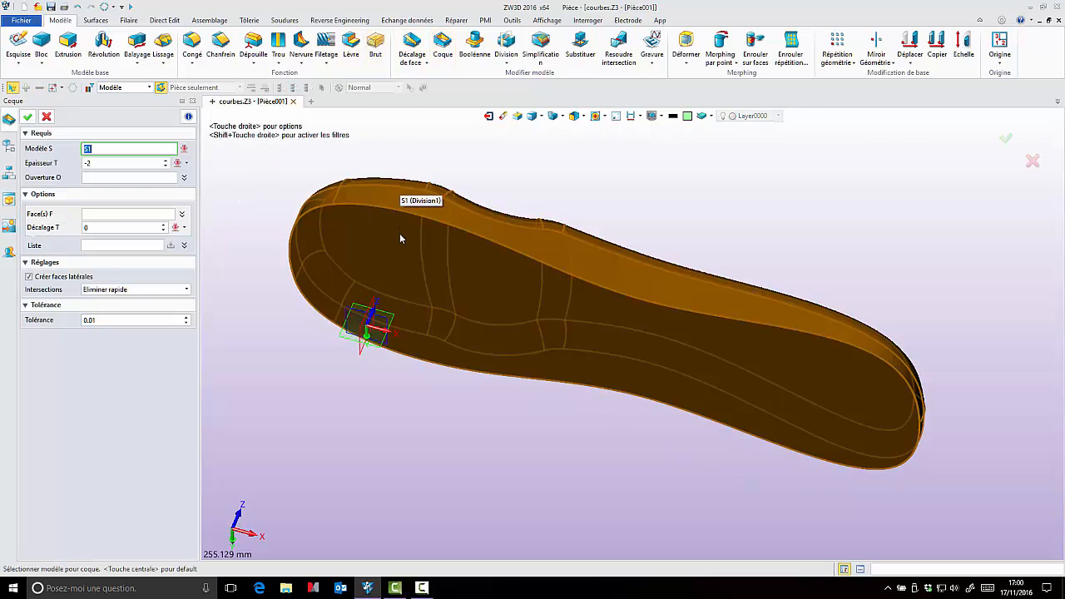
{"action": "left_click", "coordinate": [400, 233]}
{"action": "left_click", "coordinate": [142, 178]}
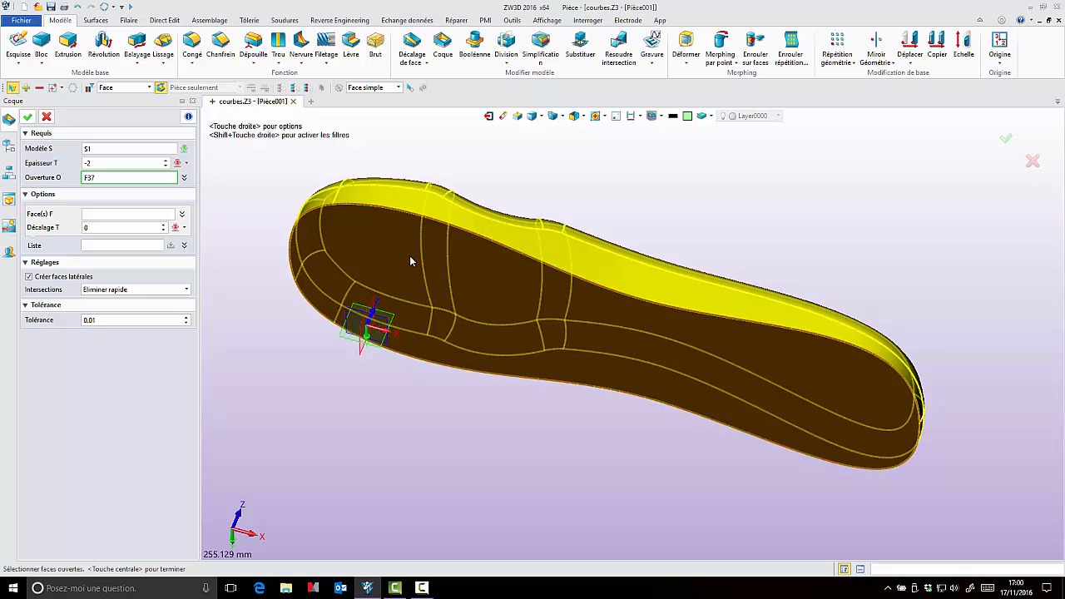
{"action": "left_click", "coordinate": [410, 256]}
{"action": "left_click", "coordinate": [37, 121]}
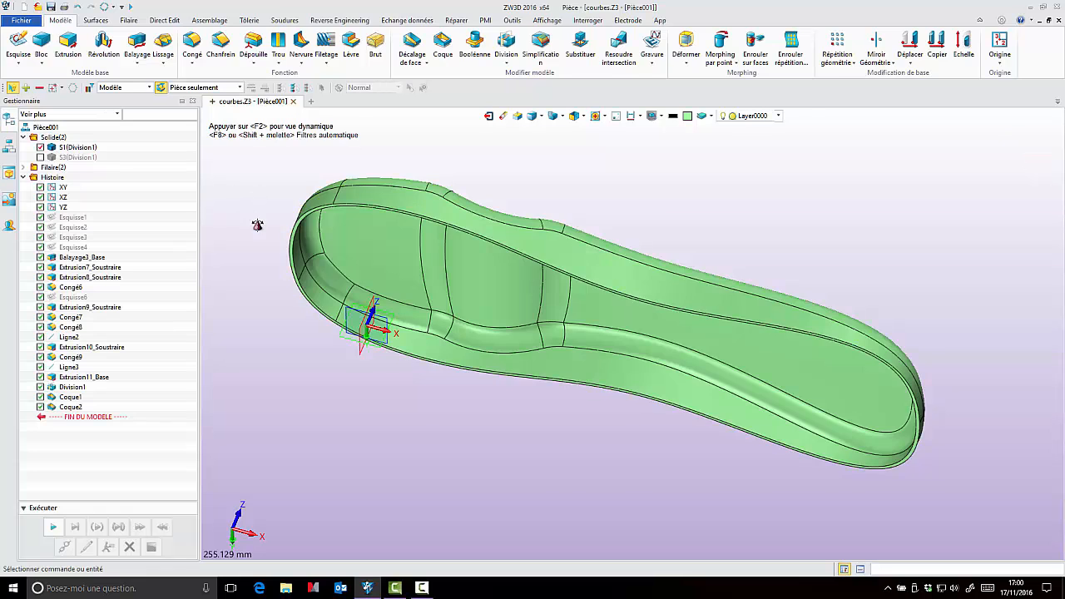
- Redisplay the lower solid S3 so that both shelled halves of the sole are shown together
{"action": "right_click_drag", "start_coordinate": [254, 225], "coordinate": [267, 256]}
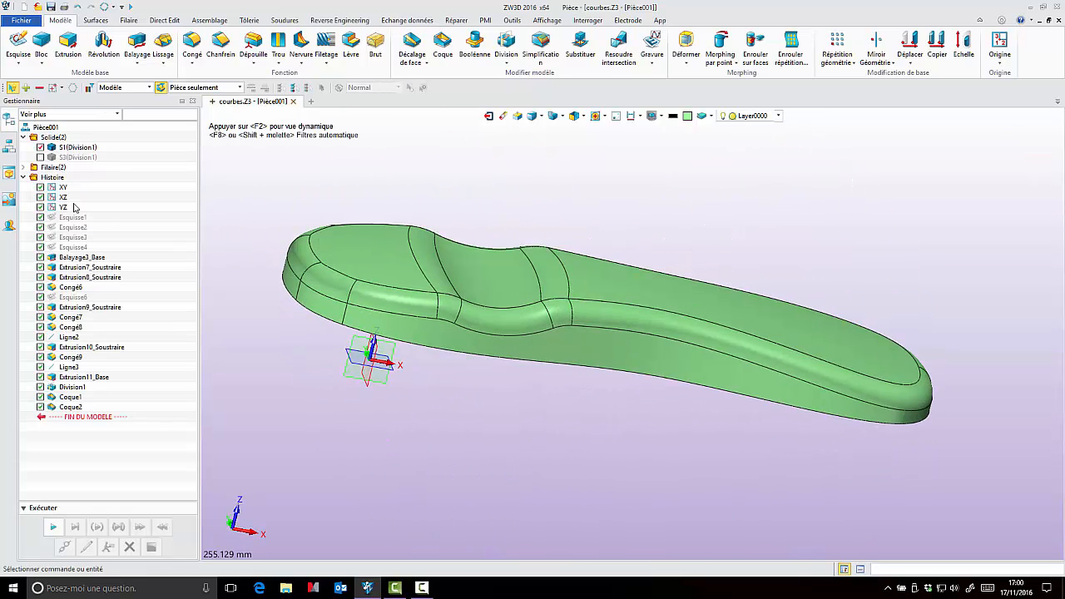
{"action": "left_click", "coordinate": [36, 157]}
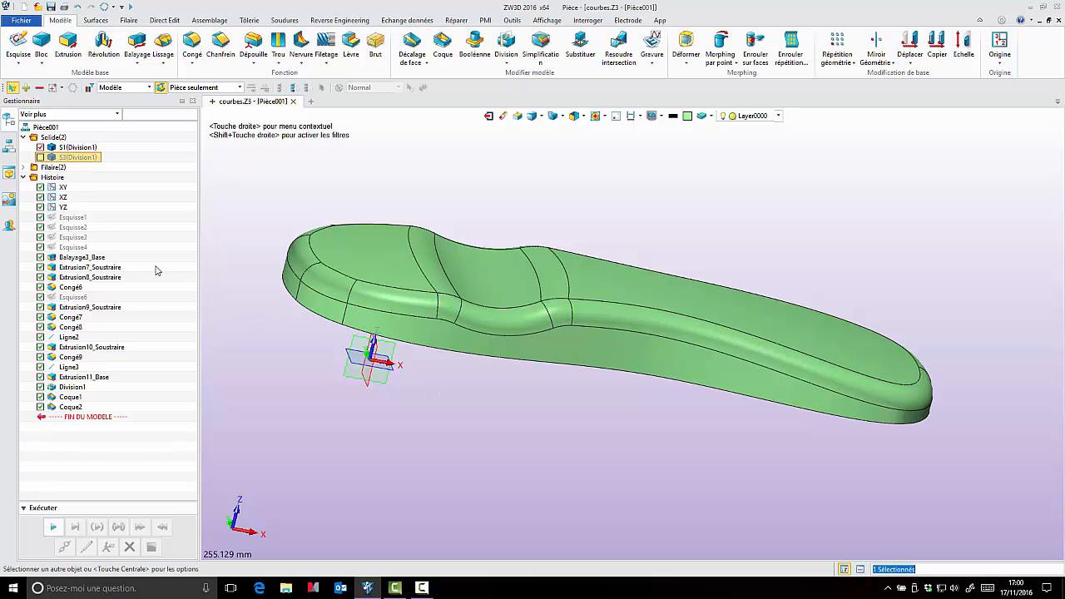
{"action": "left_click", "coordinate": [39, 157]}
{"action": "mouse_move", "coordinate": [419, 416]}
{"action": "right_mouse_down"}
{"action": "mouse_move", "coordinate": [354, 399]}
{"action": "mouse_move", "coordinate": [416, 440]}
{"action": "mouse_move", "coordinate": [307, 375]}
{"action": "right_mouse_up"}
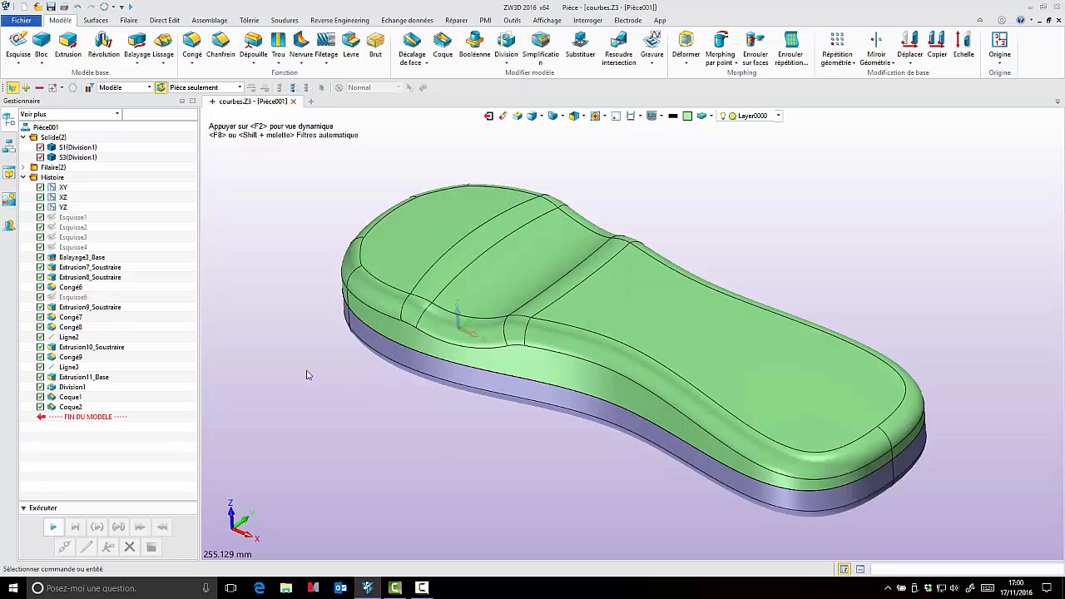